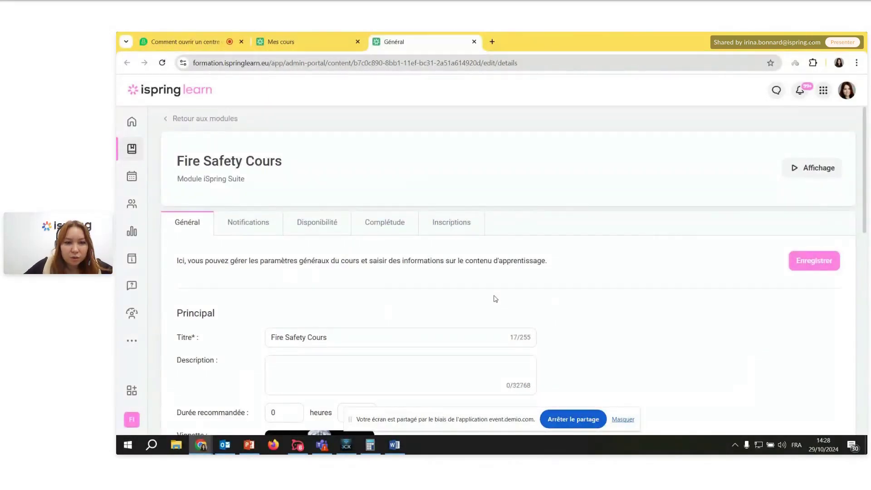
Step: Examine the general settings of Fire Safety Cours, including duration, images, trainer, tags, sharing link, additional fields and content properties
scroll(528, 293, "down", 10)
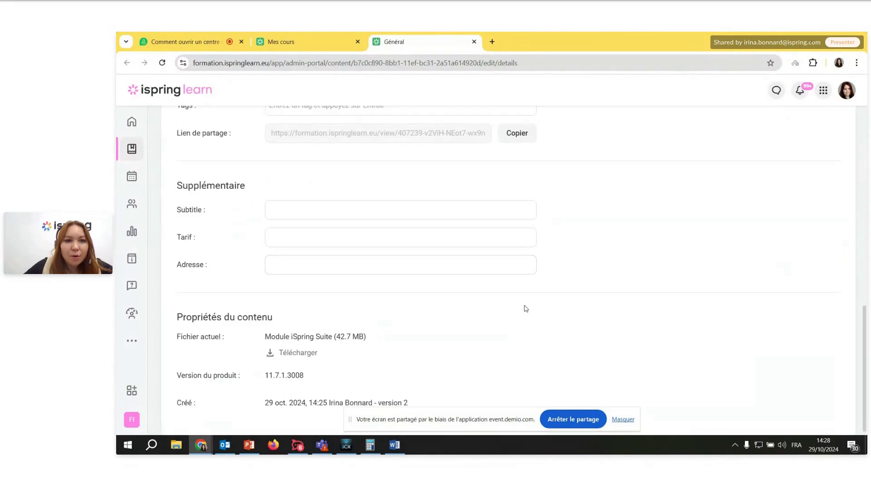
scroll(526, 306, "up", 8)
scroll(485, 297, "down", 5)
scroll(408, 281, "up", 2)
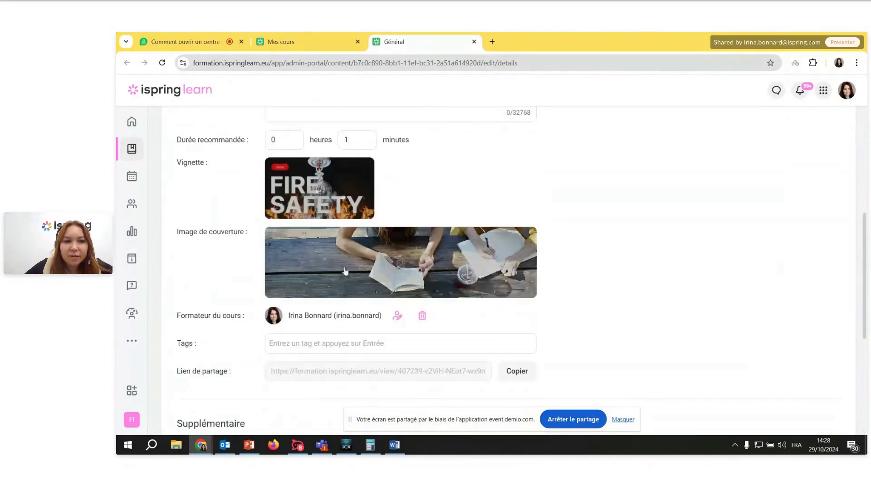
scroll(321, 289, "down", 4)
scroll(317, 273, "up", 3)
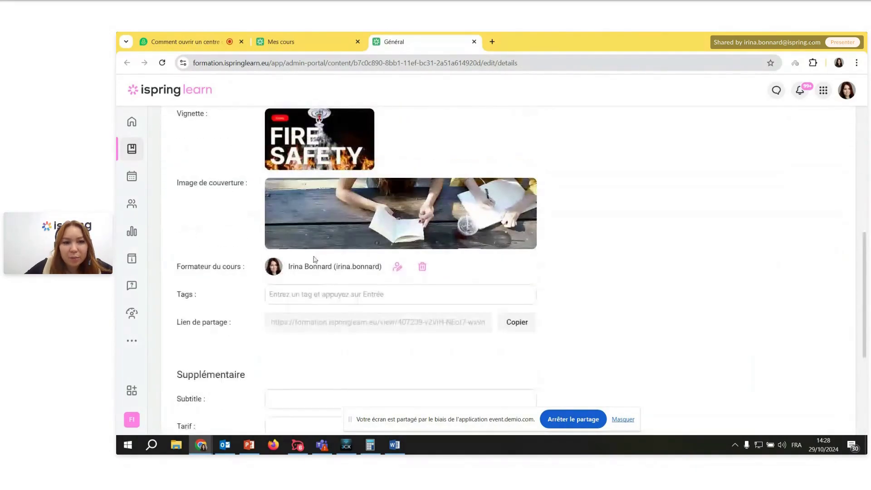
left_click(317, 297)
scroll(319, 296, "down", 3)
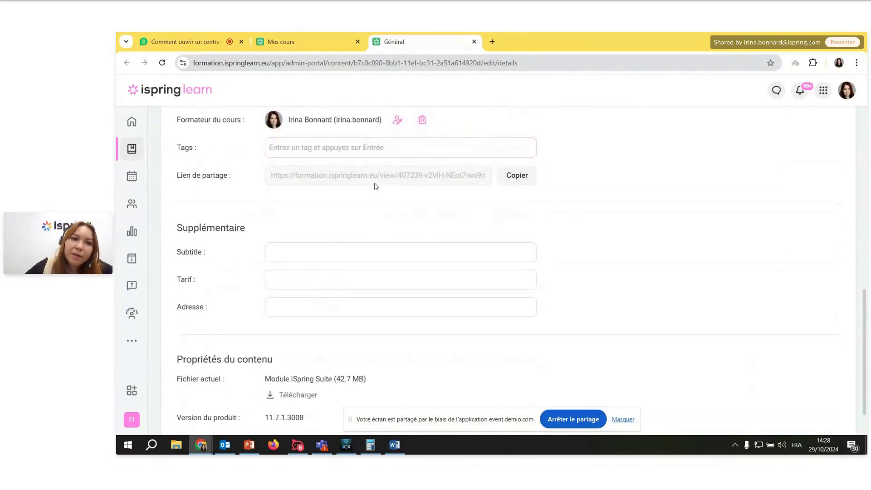
scroll(331, 296, "down", 1)
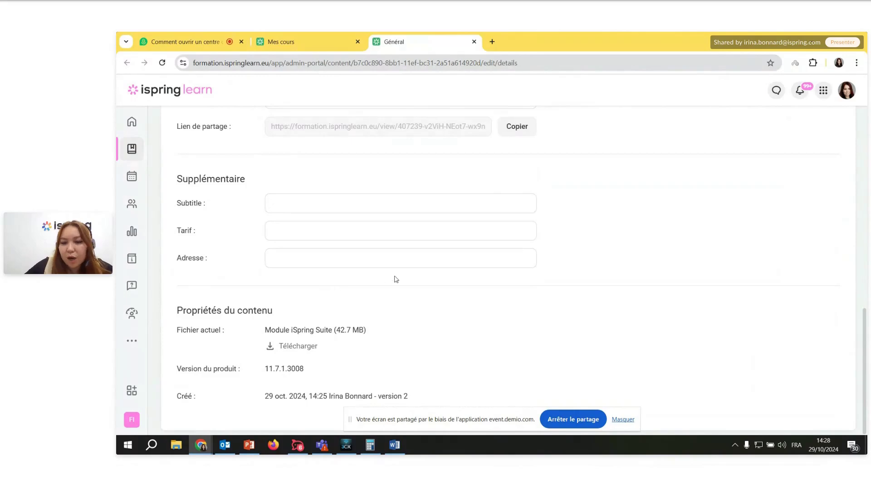
scroll(363, 286, "up", 10)
scroll(363, 289, "up", 2)
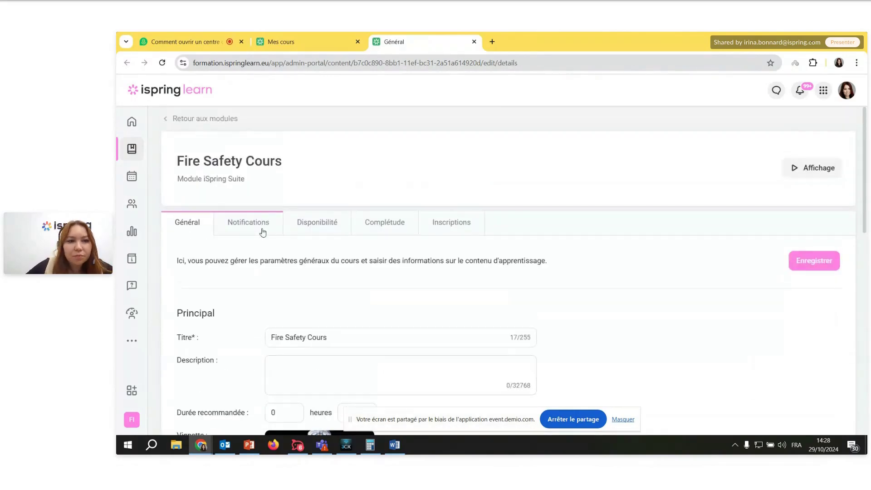
scroll(264, 233, "down", 4)
scroll(277, 234, "up", 4)
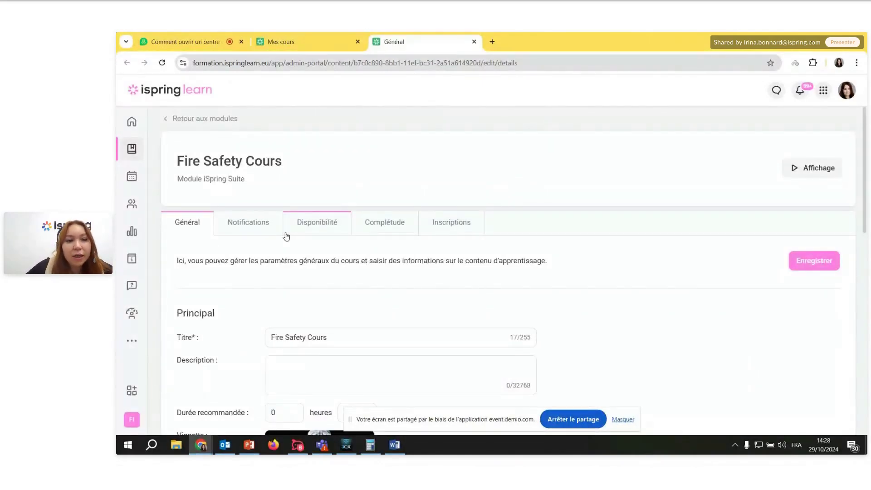
Step: Review the notification, availability, completion and enrollment settings of the Fire Safety Cours module
left_click(278, 223)
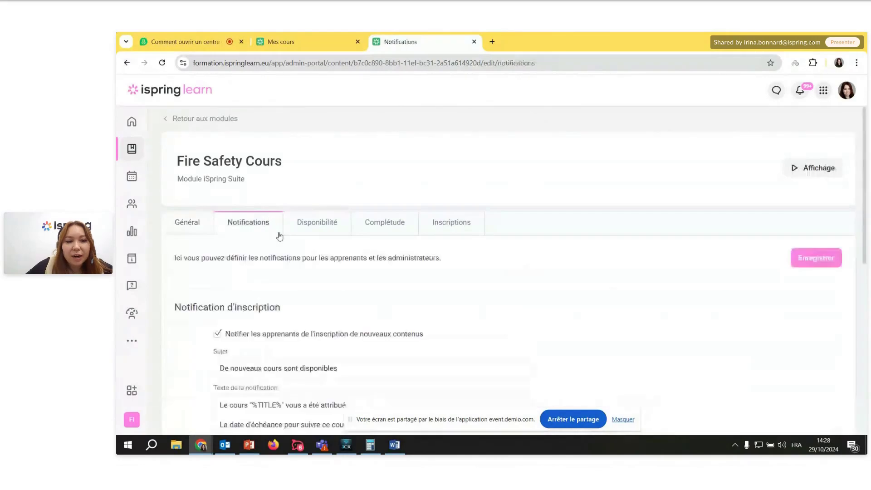
scroll(279, 237, "down", 8)
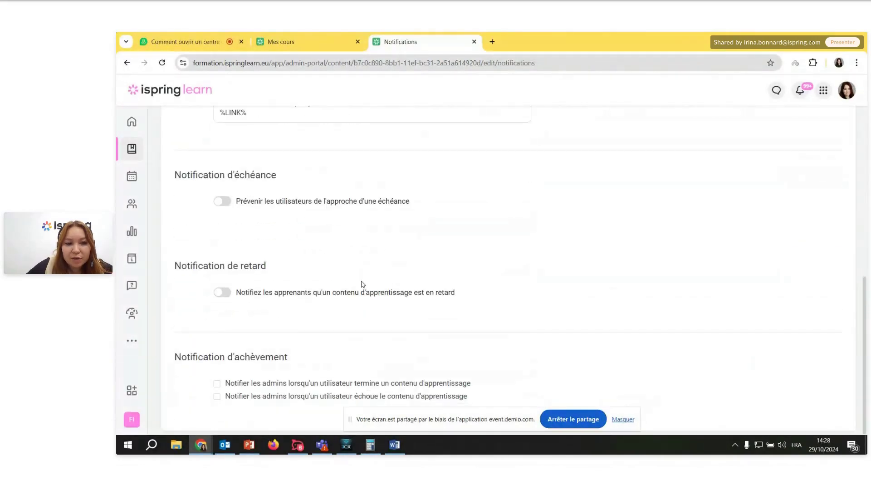
scroll(363, 284, "up", 8)
left_click(327, 223)
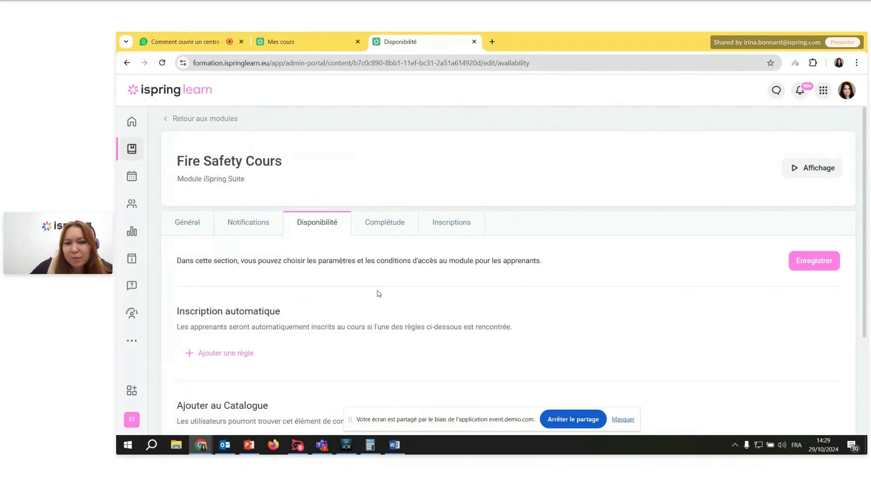
scroll(381, 313, "down", 3)
scroll(378, 312, "up", 3)
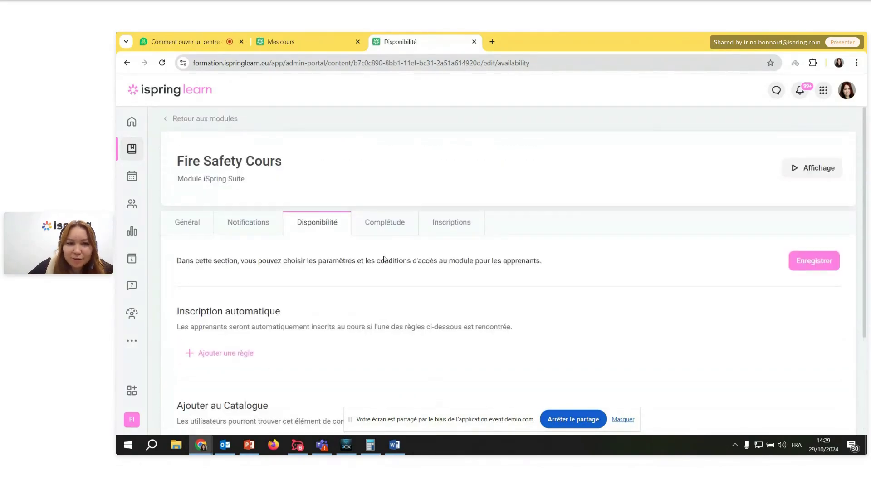
left_click(381, 225)
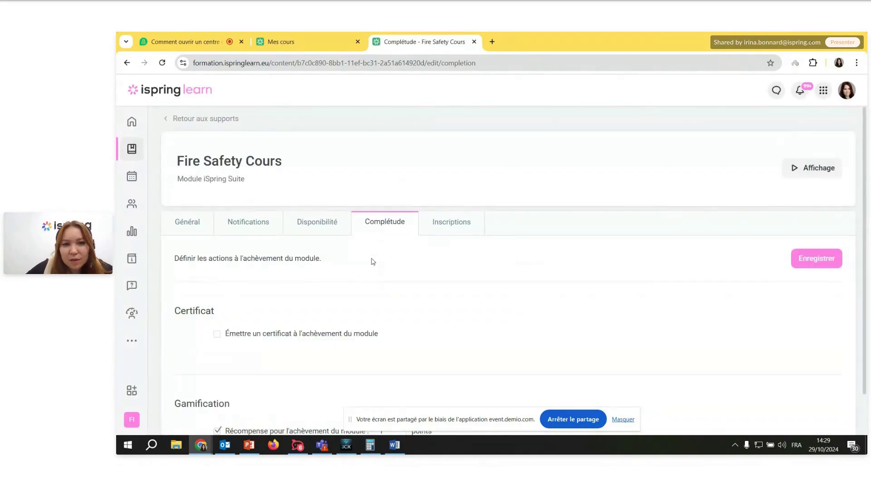
left_click(468, 232)
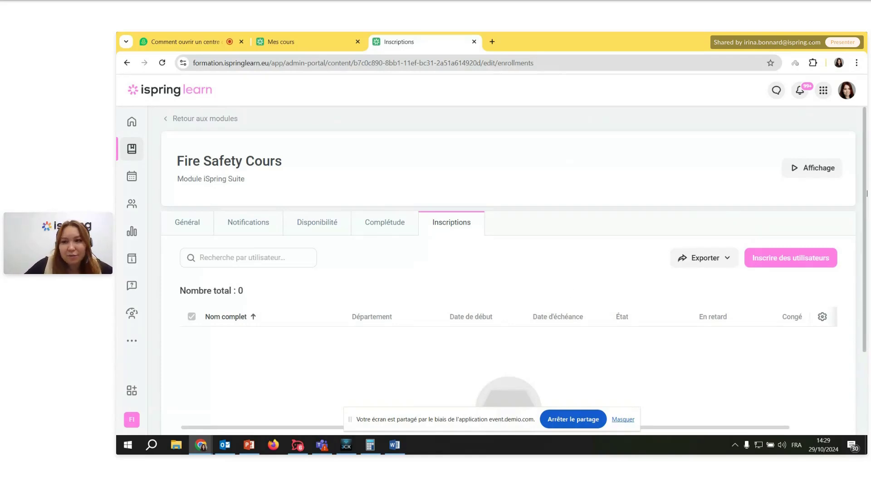
Step: Preview the Fire Safety Cours module and advance through its slides to the Étapes interaction on slide 10
left_click(833, 177)
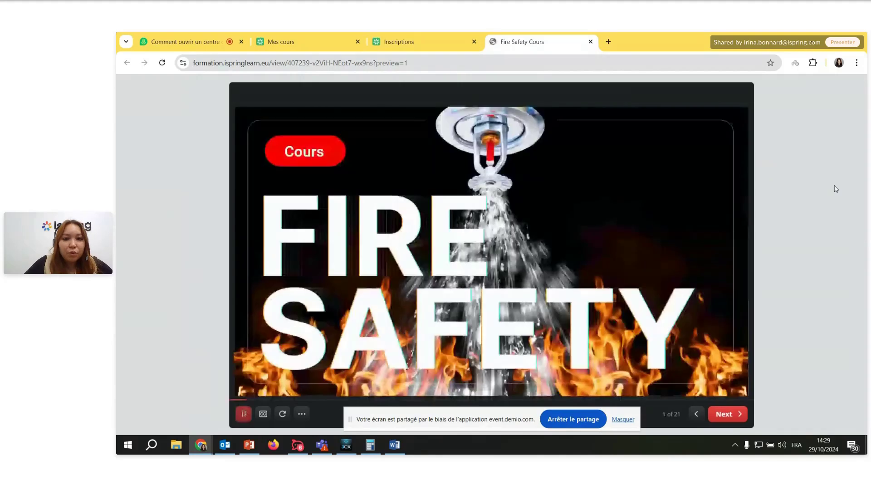
left_click(629, 419)
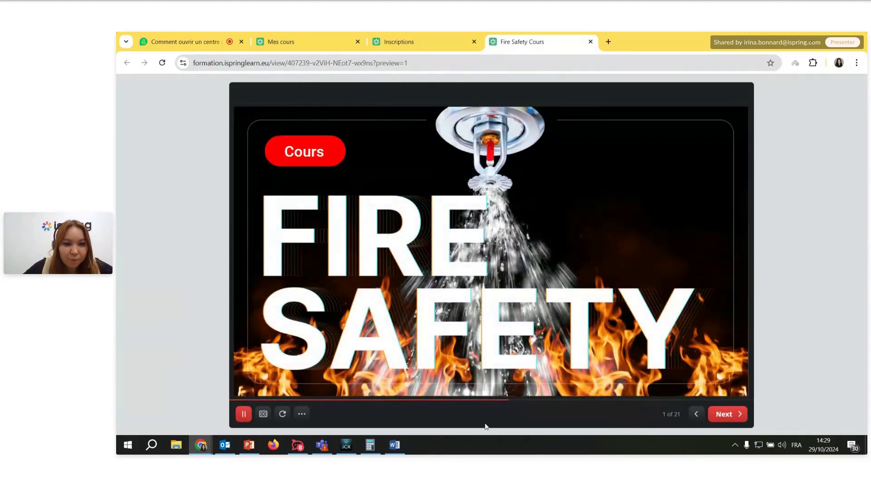
left_click(725, 415)
left_click(727, 414)
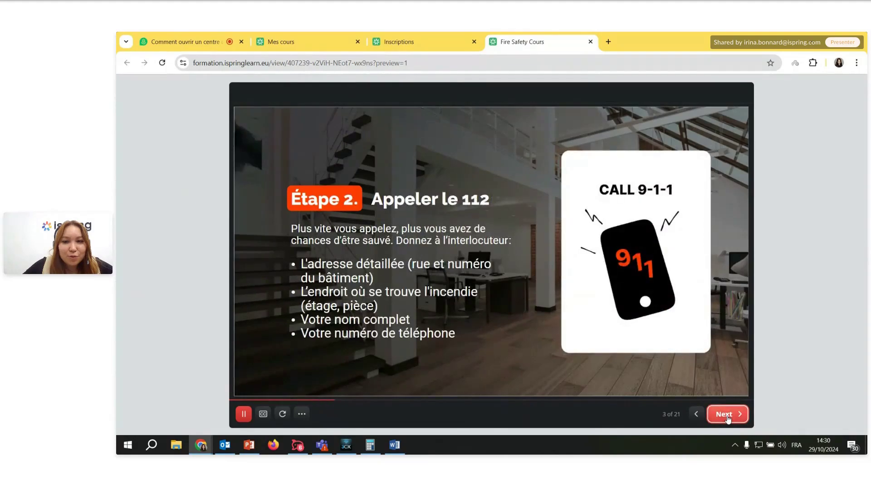
left_click(728, 414)
left_click(727, 415)
left_click(727, 414)
left_click(727, 414)
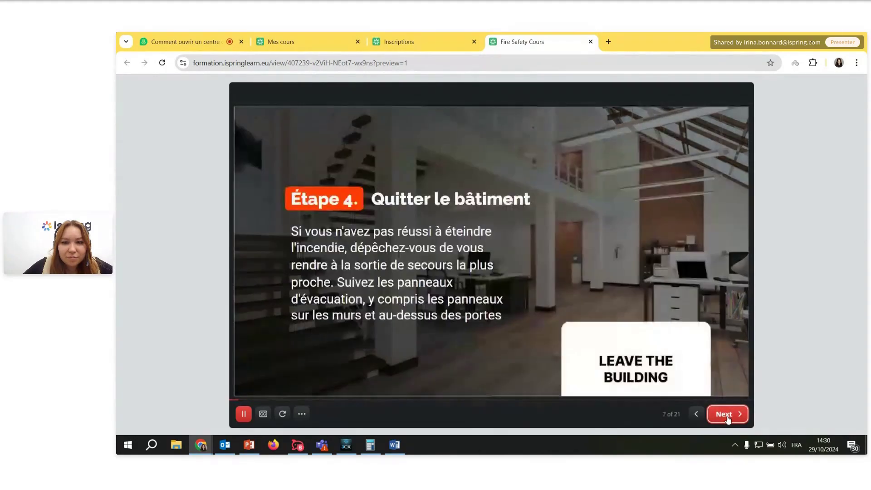
left_click(727, 414)
left_click(728, 415)
left_click(727, 414)
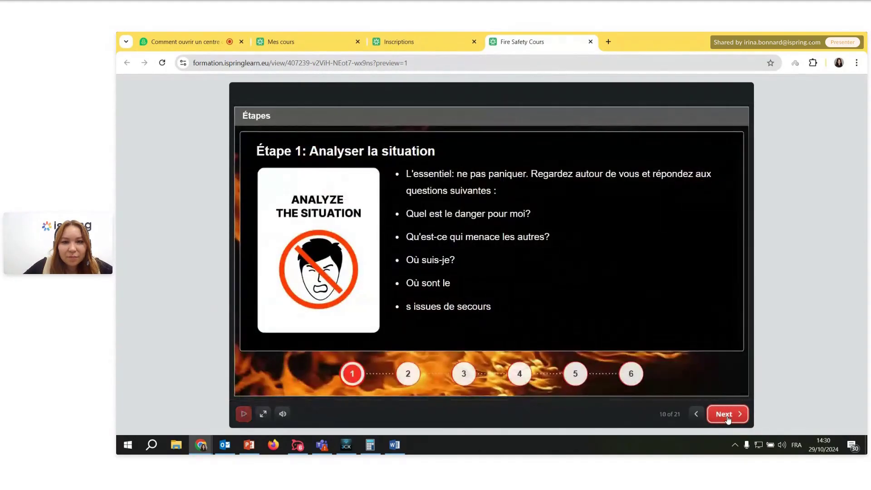
Step: Go through the Étapes interaction up to step 6, then leave and close the course preview
left_click(727, 414)
left_click(463, 373)
left_click(520, 373)
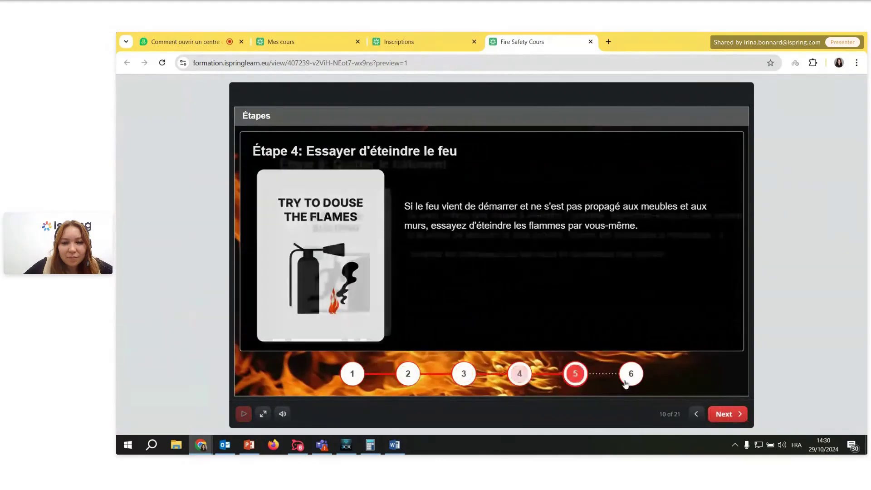
left_click(575, 373)
left_click(631, 373)
left_click(727, 415)
left_click(728, 414)
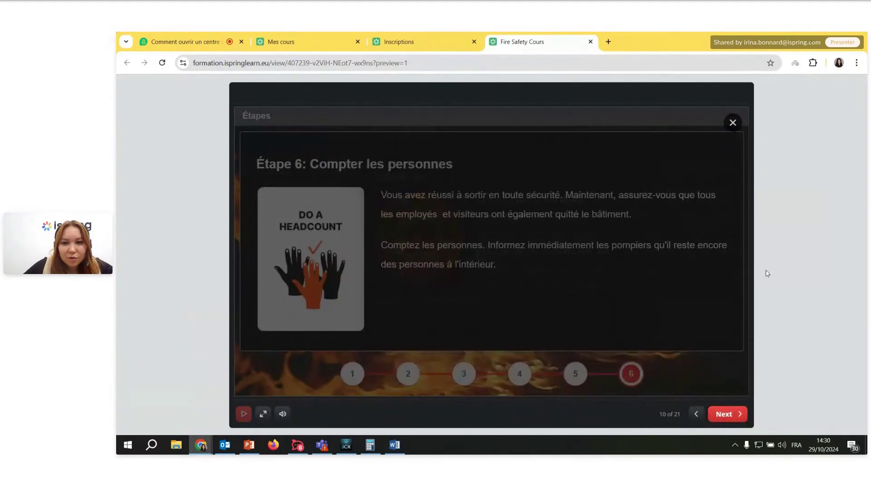
left_click(590, 42)
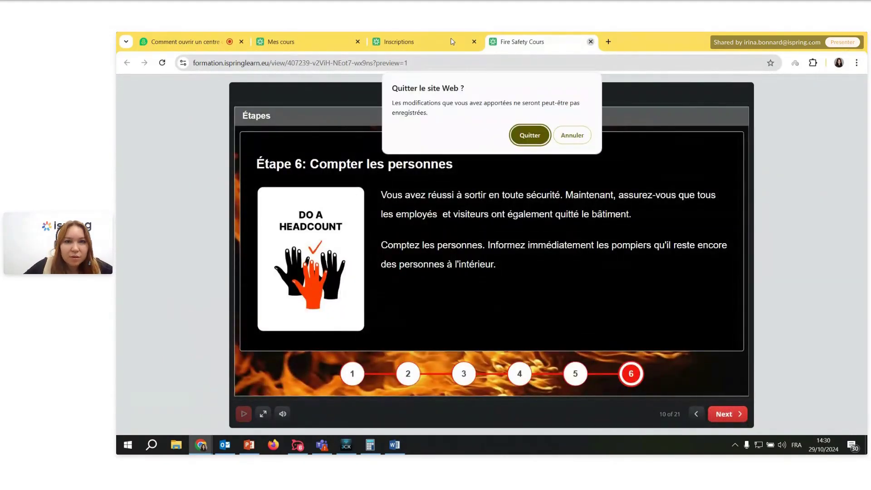
left_click(526, 135)
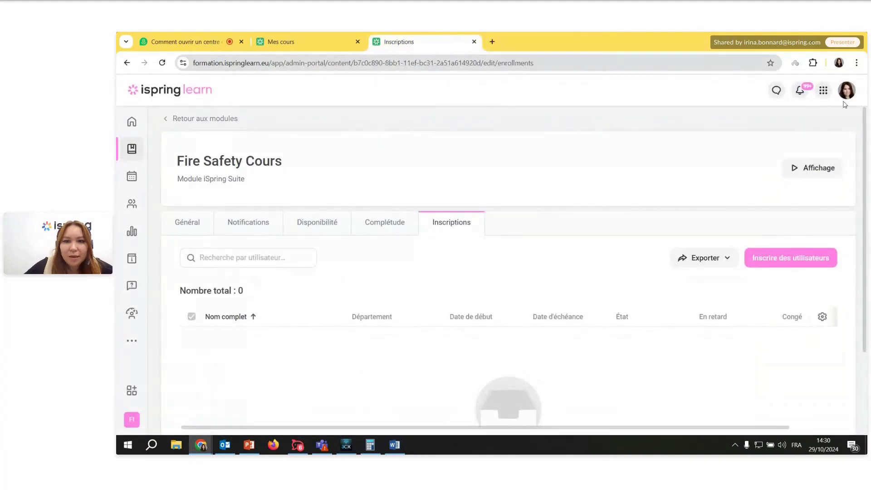
Step: Enroll three users from the TDI, TDI collaborateurs and TDI Clients departments in Fire Safety Cours, keeping the default start date and unlimited due date
left_click(772, 263)
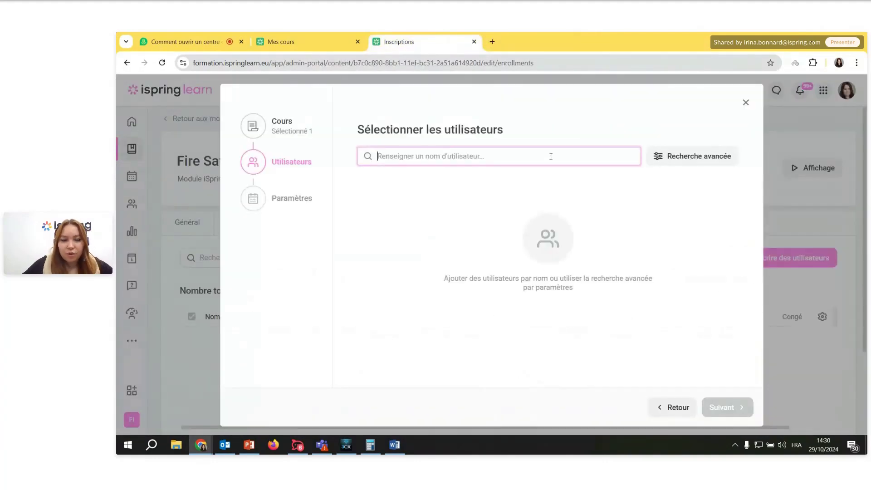
type("iri")
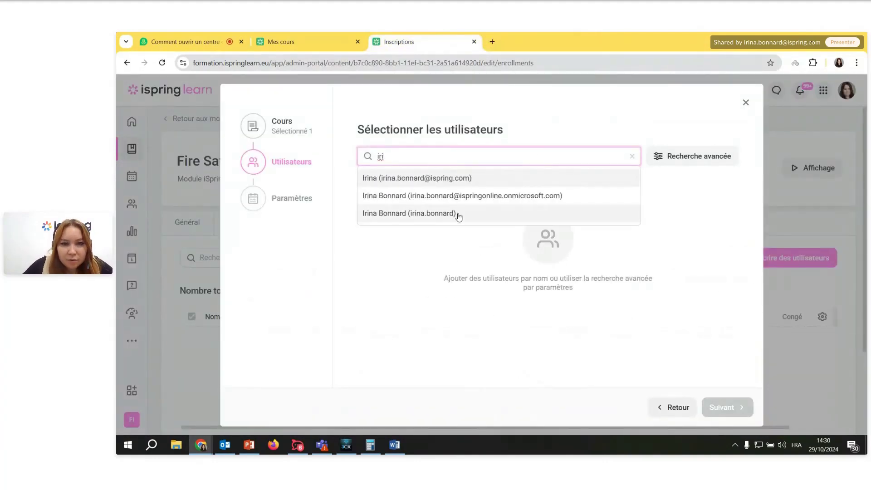
left_click(456, 213)
left_click(465, 155)
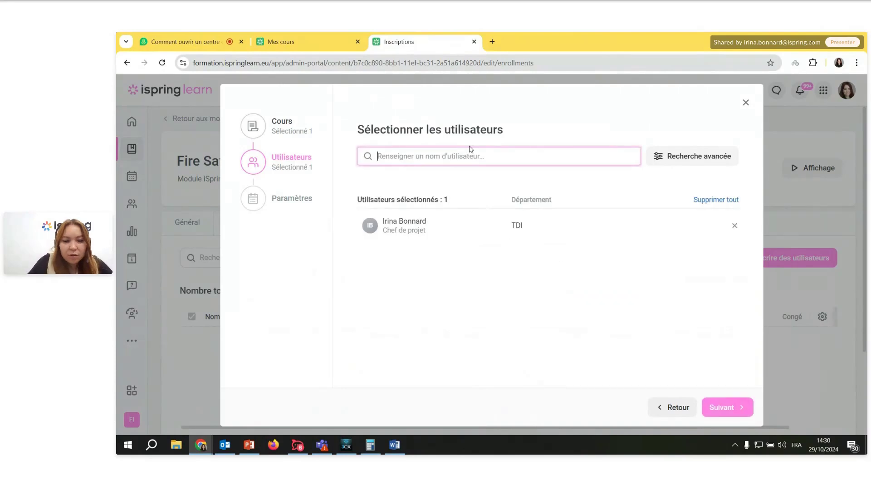
type("iri")
left_click(484, 182)
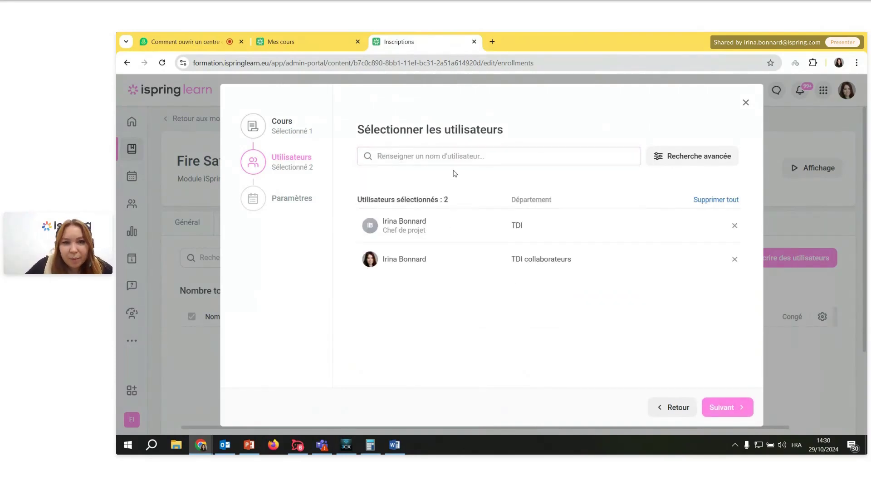
left_click(453, 154)
type("iri")
left_click(446, 179)
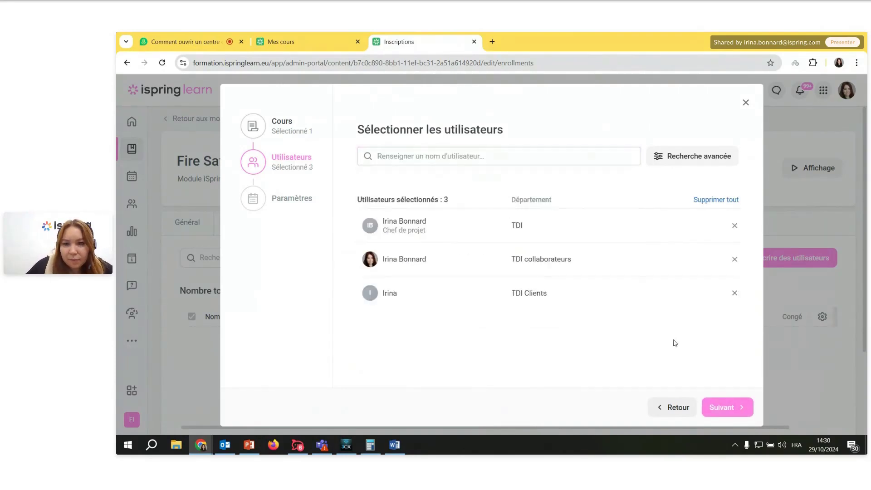
left_click(726, 407)
left_click(751, 406)
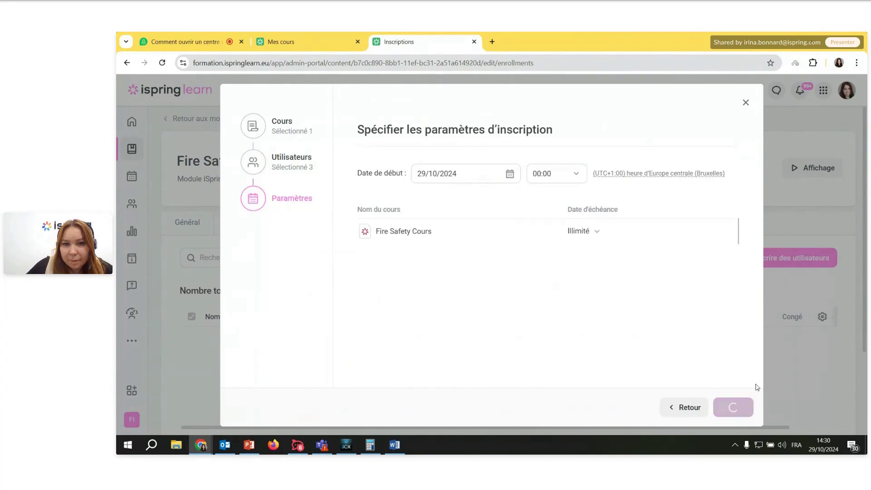
Step: Switch to the learner portal and open Fire Safety Cours from the list of enrolled courses
left_click(847, 90)
left_click(816, 151)
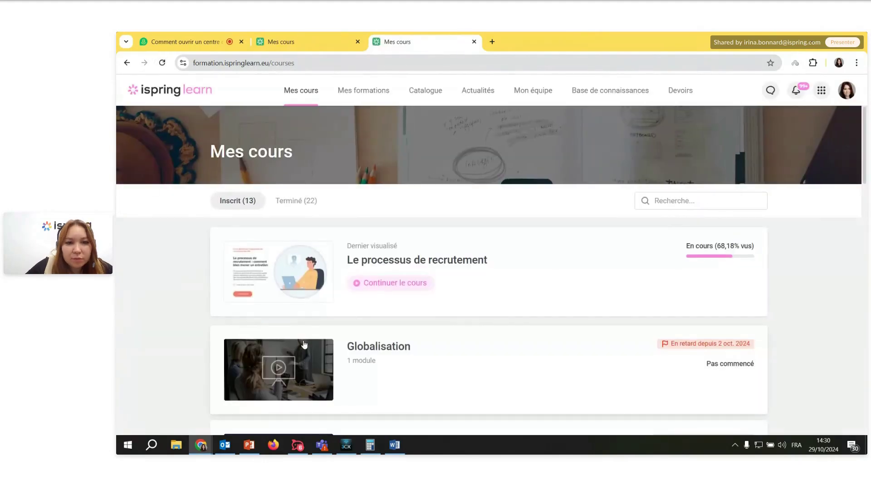
scroll(326, 290, "down", 8)
left_click(404, 276)
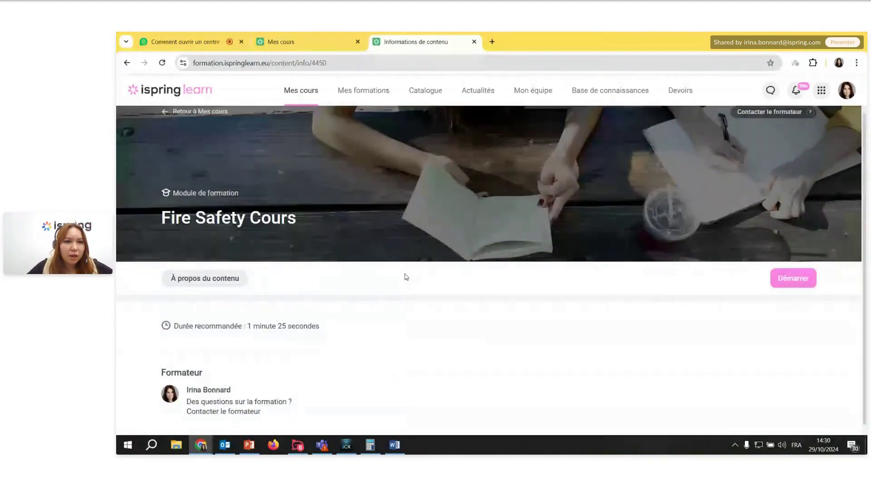
Step: Examine the recommended duration and trainer information on the learner's Fire Safety Cours page
scroll(405, 277, "down", 1)
scroll(408, 272, "up", 1)
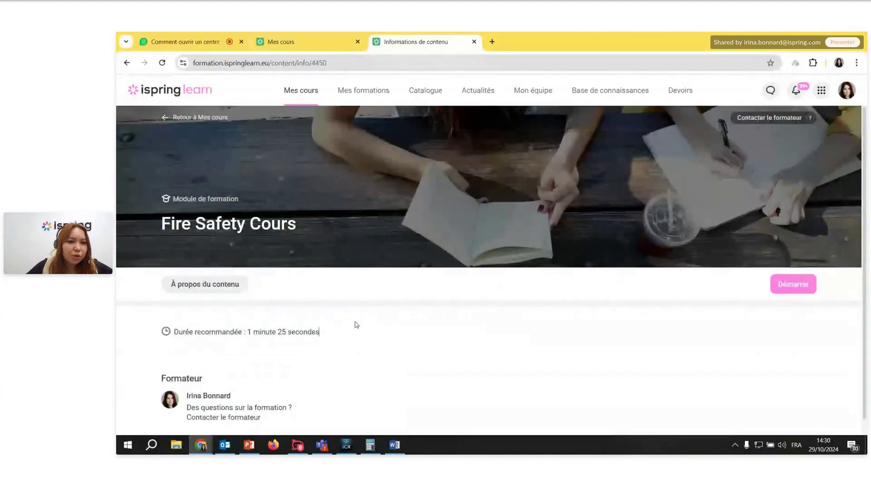
left_click_drag(356, 325, 172, 332)
left_click(256, 375)
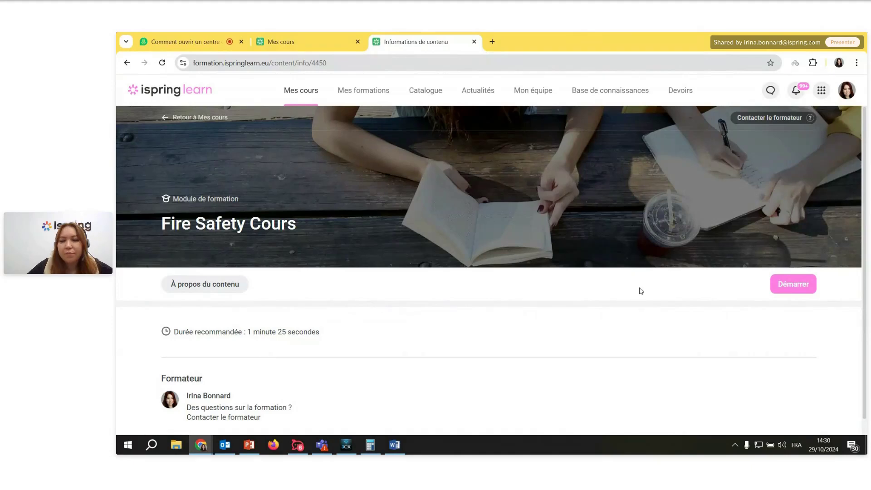
Step: Start Fire Safety Cours as a learner, advance through the slides to slide 8, and close the course player
left_click(793, 285)
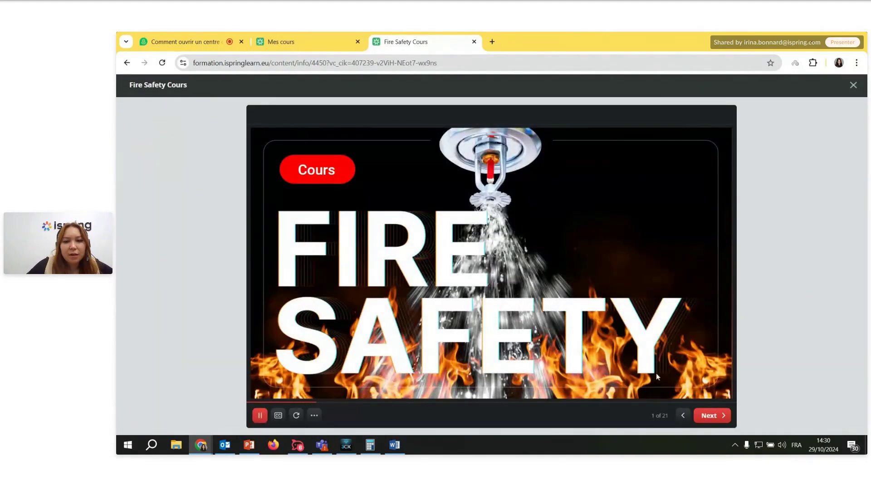
left_click(717, 421)
left_click(718, 420)
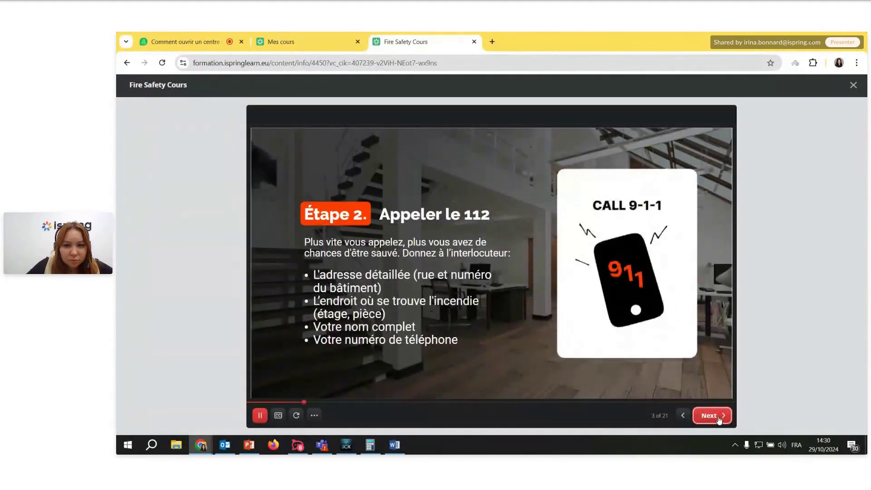
left_click(719, 419)
left_click(718, 419)
left_click(719, 420)
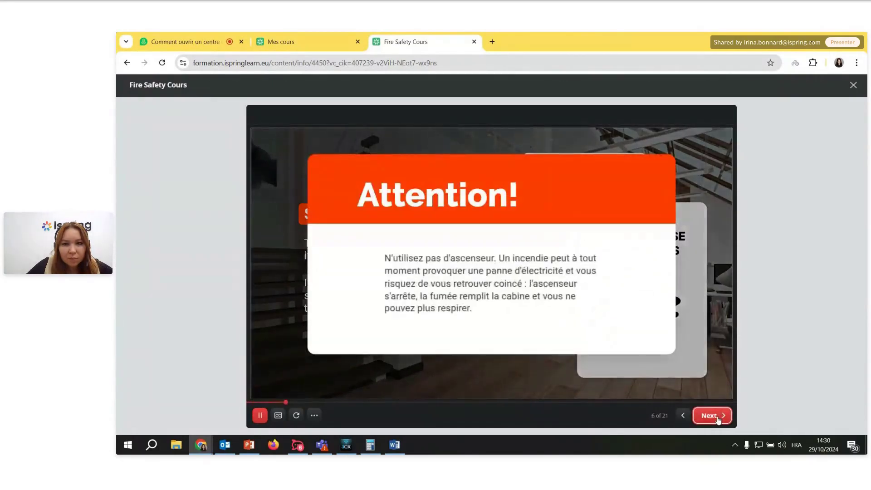
left_click(719, 420)
left_click(719, 420)
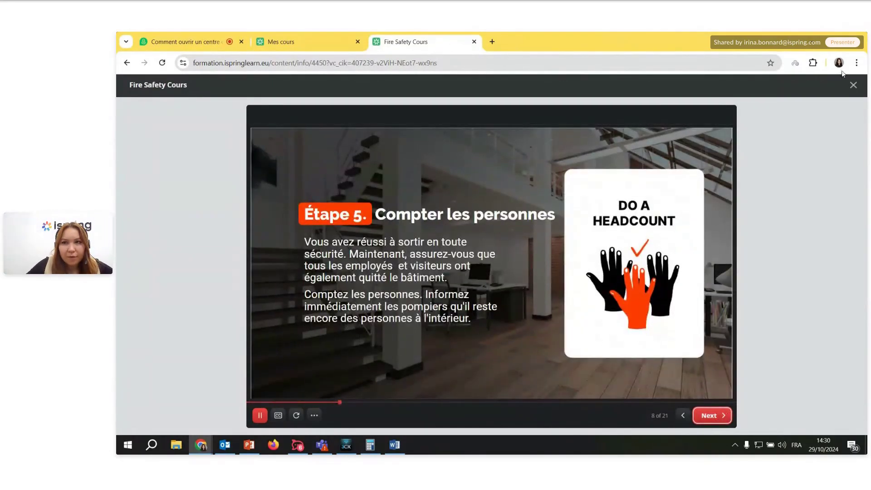
left_click(853, 85)
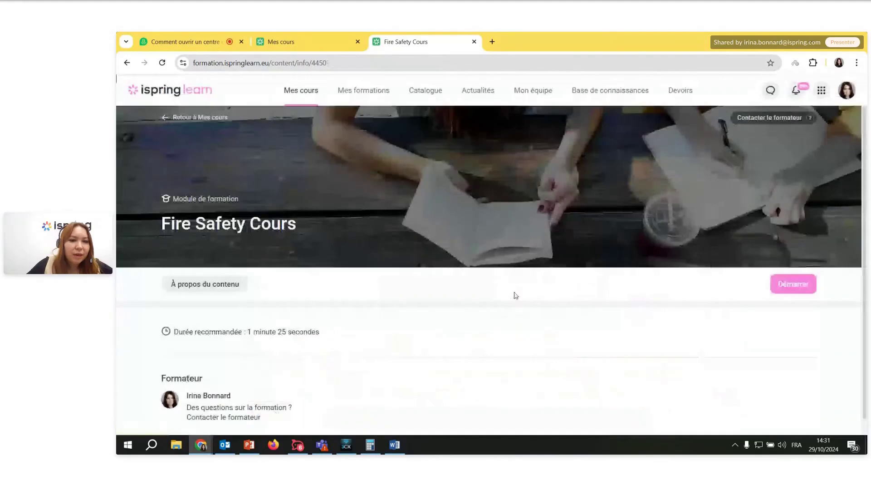
left_click(515, 289)
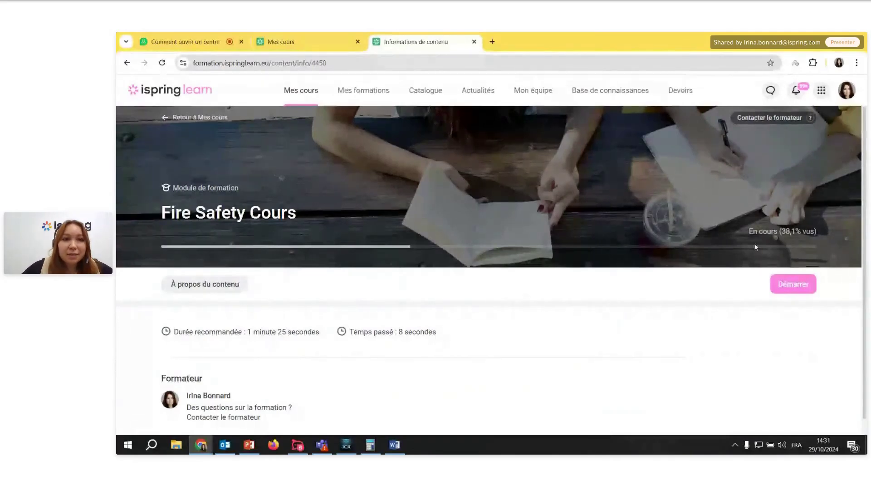
Step: Switch back to the admin portal and look at the content types that can be created in the Cybersécurité project
left_click(844, 93)
left_click(721, 318)
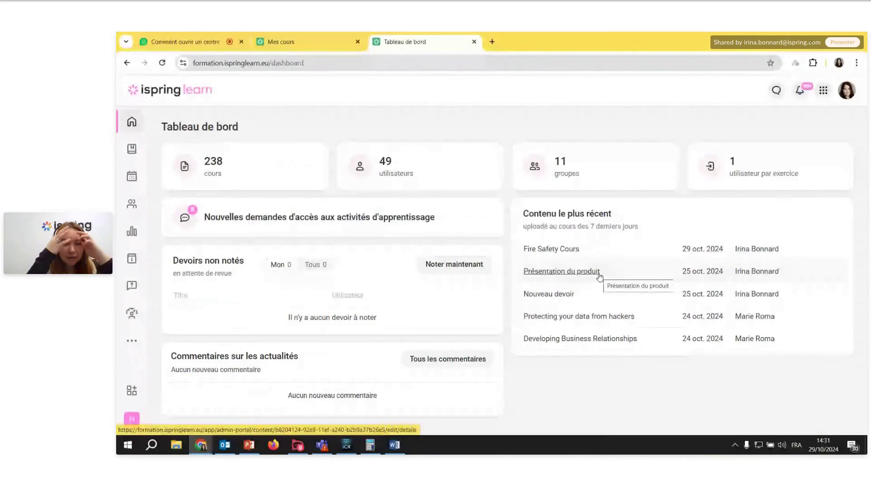
left_click(129, 155)
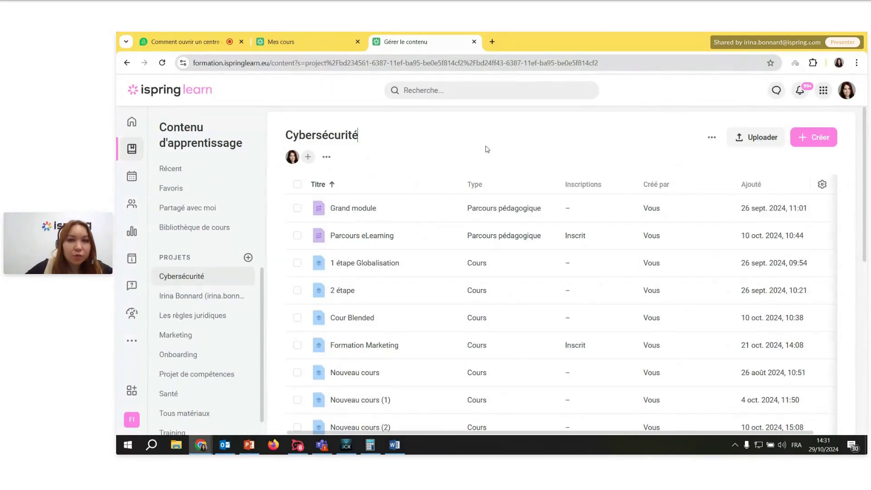
left_click(813, 137)
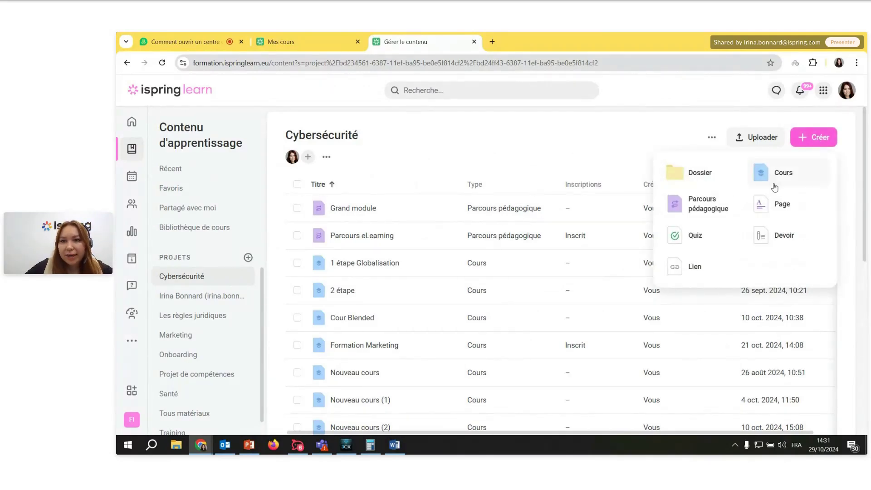
Step: Start a new training from the training calendar and title it "Formation Fire Safety"
left_click(132, 185)
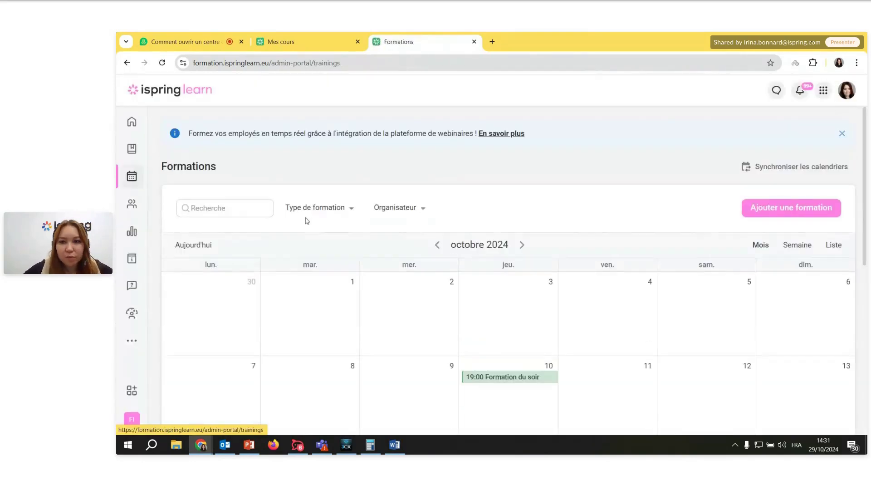
scroll(553, 245, "down", 2)
left_click(761, 206)
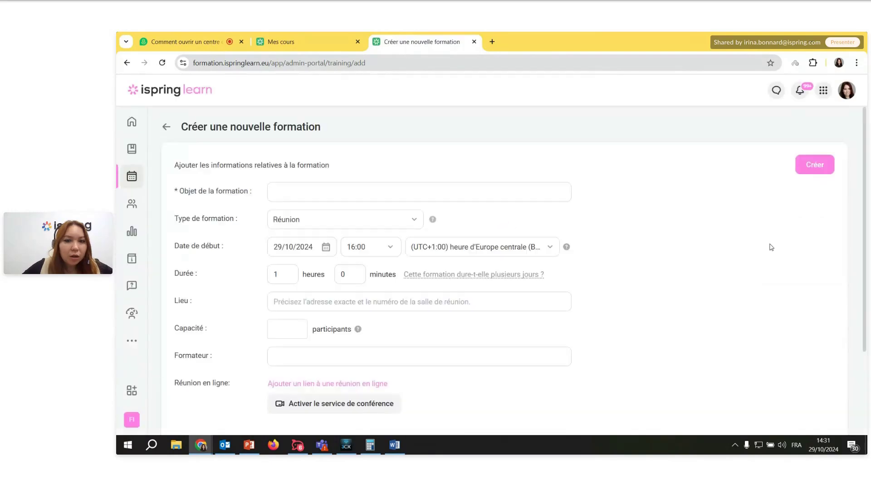
left_click(347, 184)
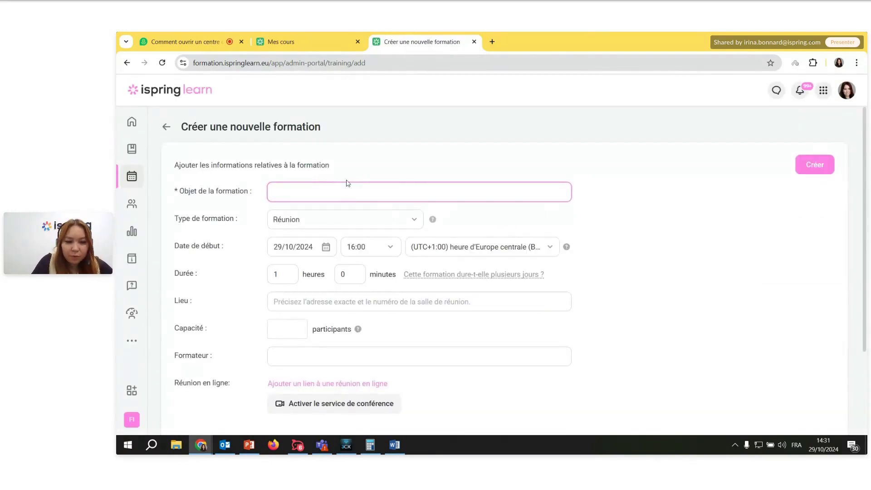
type("Formatio")
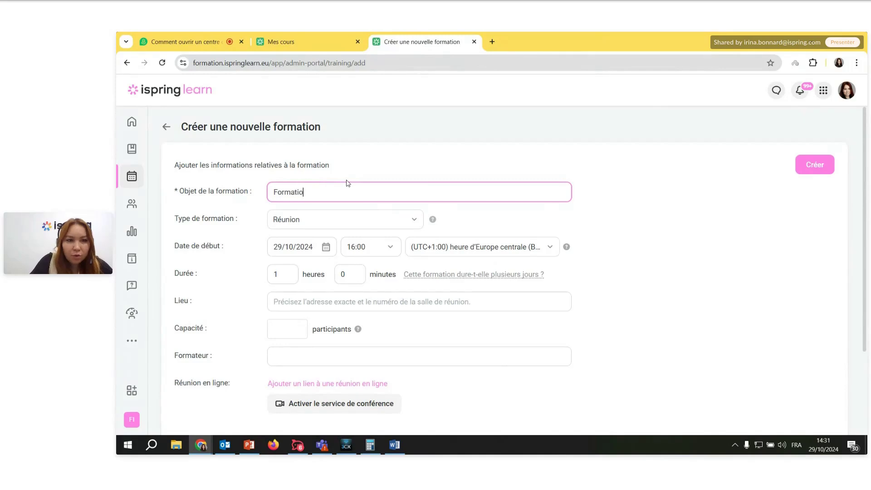
type("n Fire")
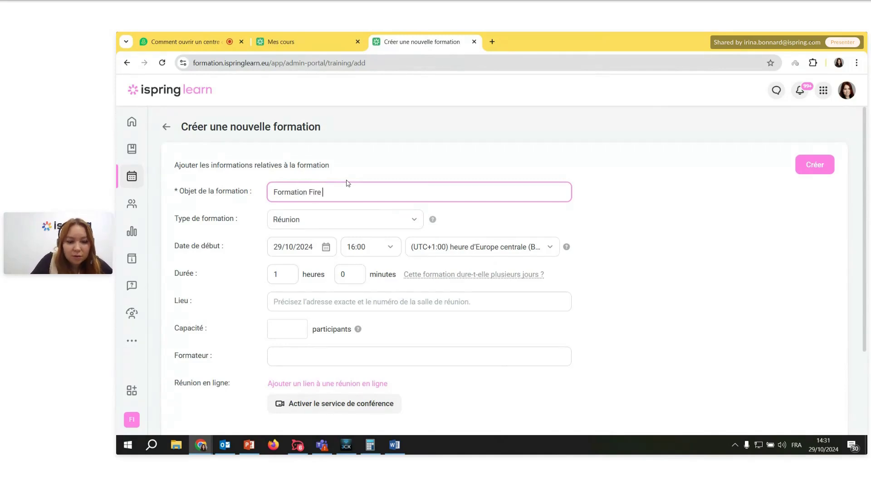
type(" Safety")
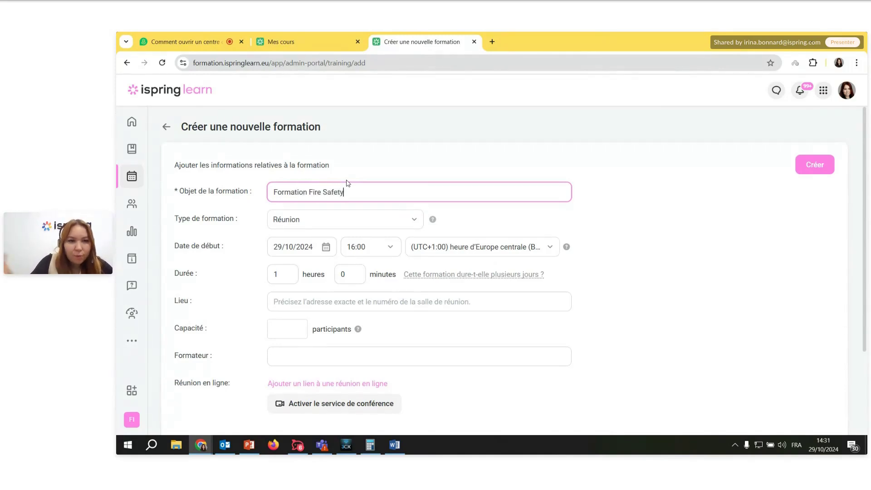
Step: Confirm 29/10/2024 as the training's start date, view the available start times and dismiss the e-mail notification
scroll(347, 183, "down", 2)
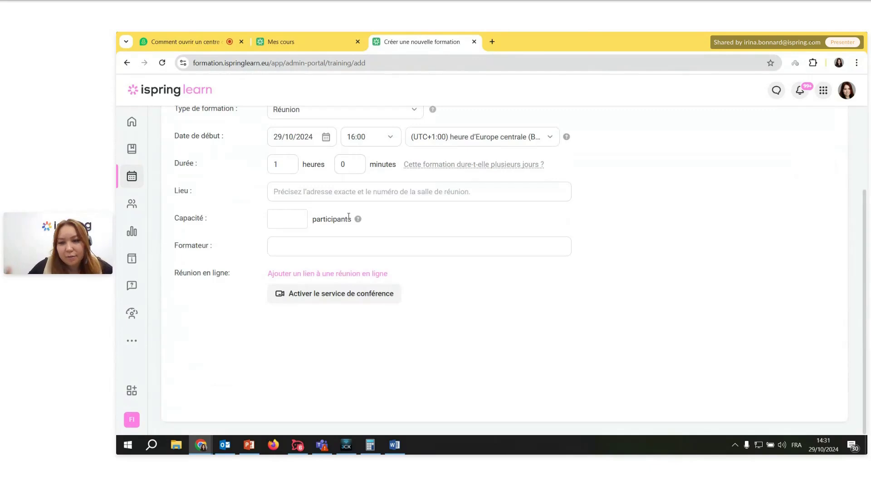
scroll(363, 247, "up", 2)
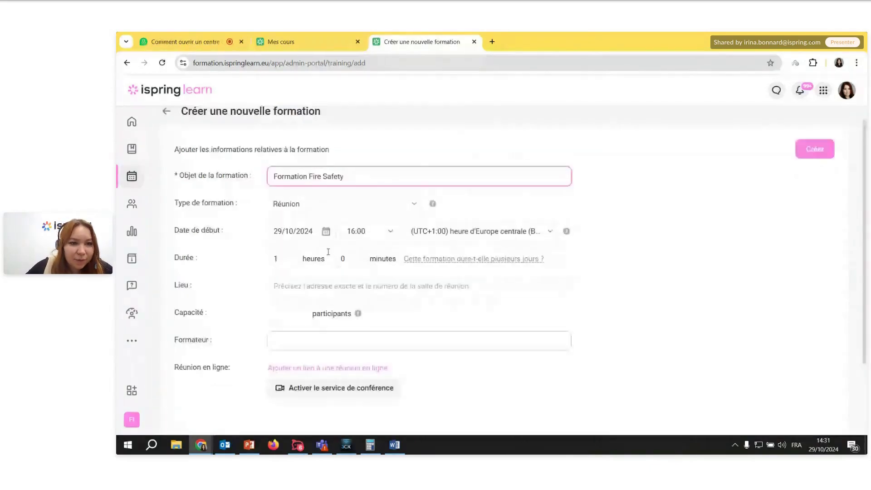
left_click(327, 235)
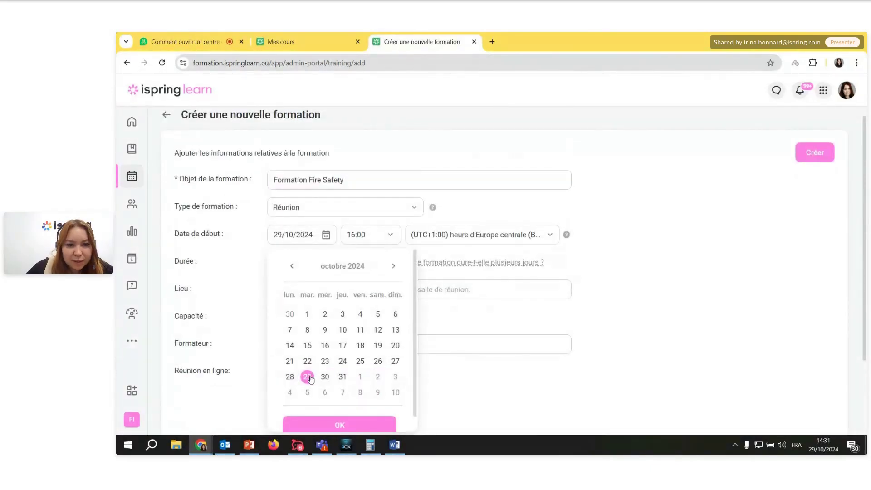
left_click(326, 425)
left_click(389, 235)
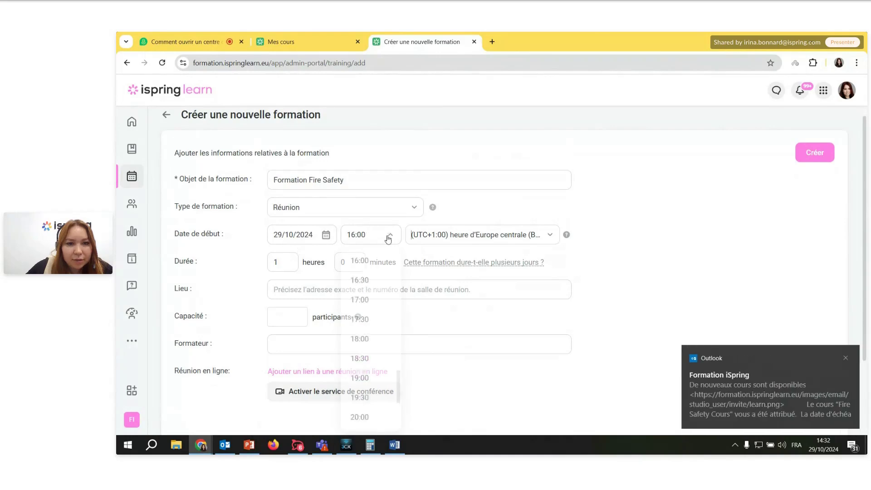
left_click(845, 357)
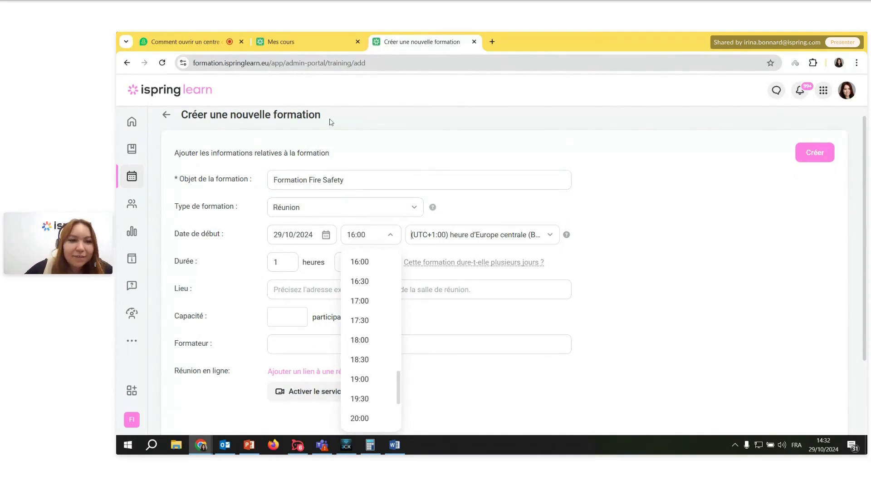
Step: Review the available training types and the location and trainer fields, keeping the type Réunion and leaving both fields empty
left_click(359, 208)
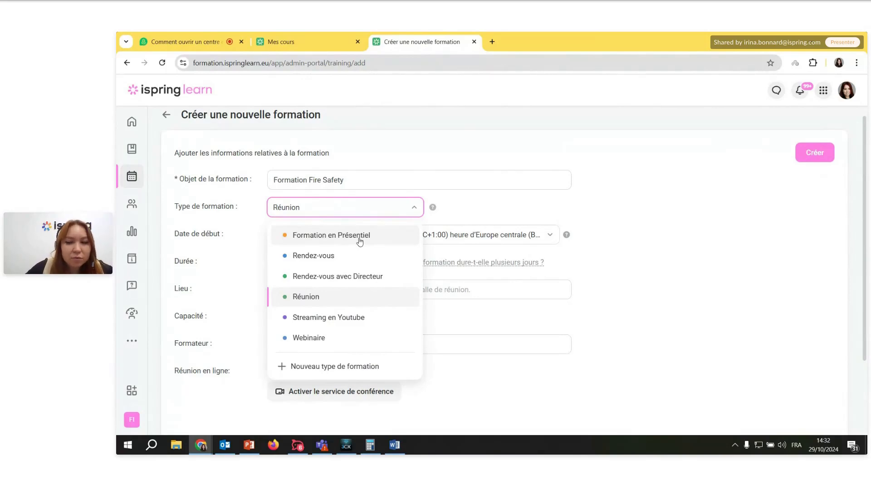
left_click(488, 208)
left_click(306, 291)
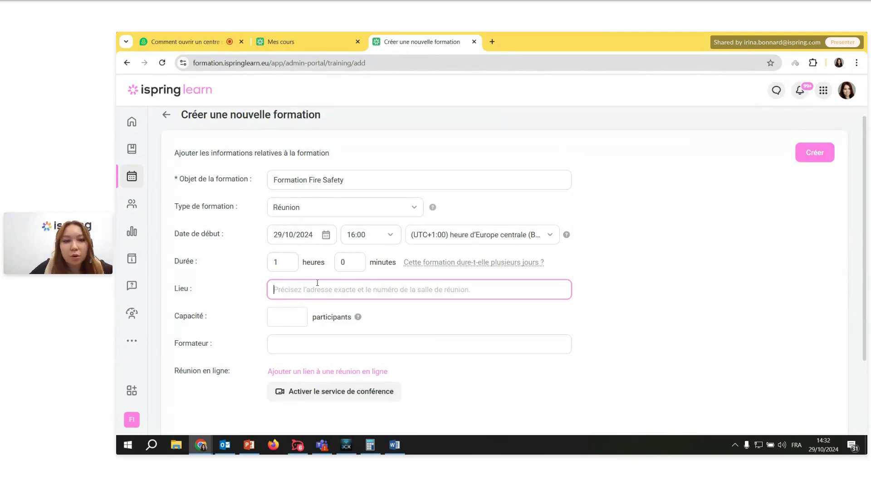
left_click(336, 350)
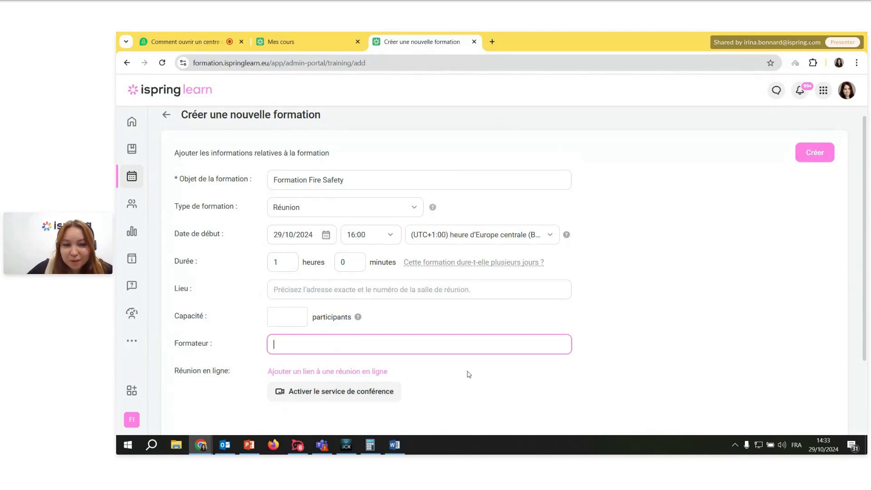
left_click(469, 375)
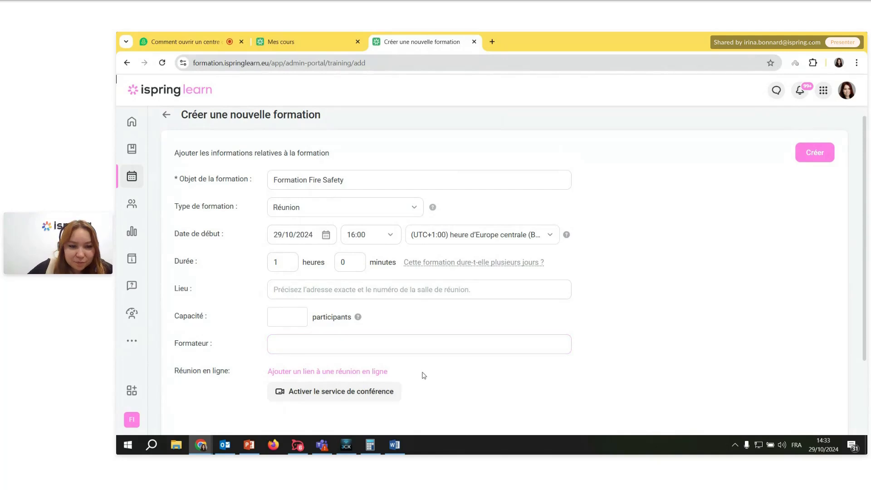
Step: Set the training's capacity to 10 participants, create it and check the time of Session 1
left_click(303, 314)
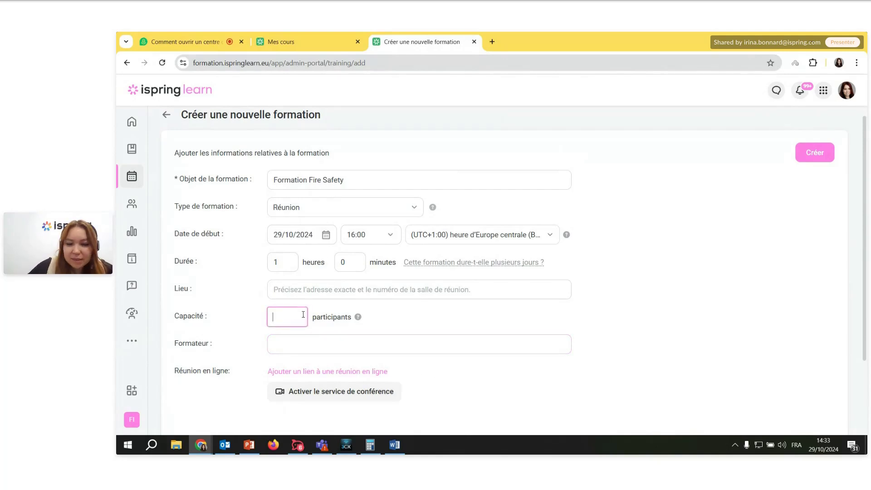
type("10")
left_click(418, 316)
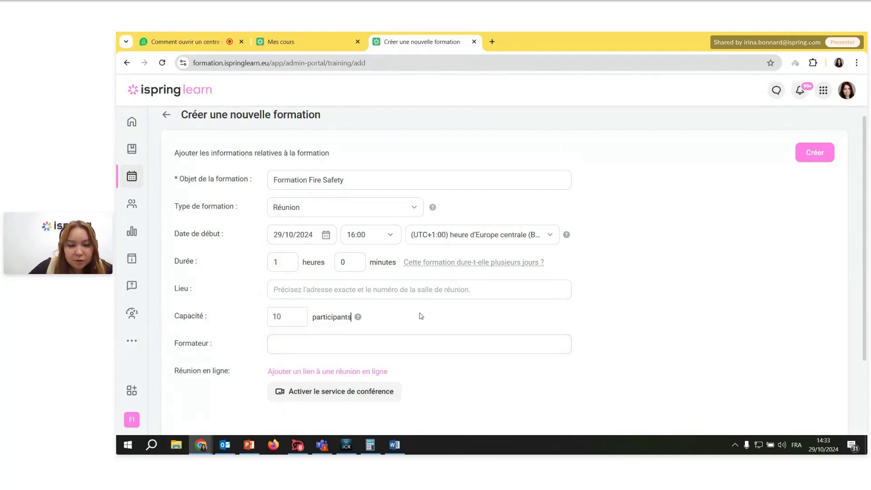
left_click(815, 153)
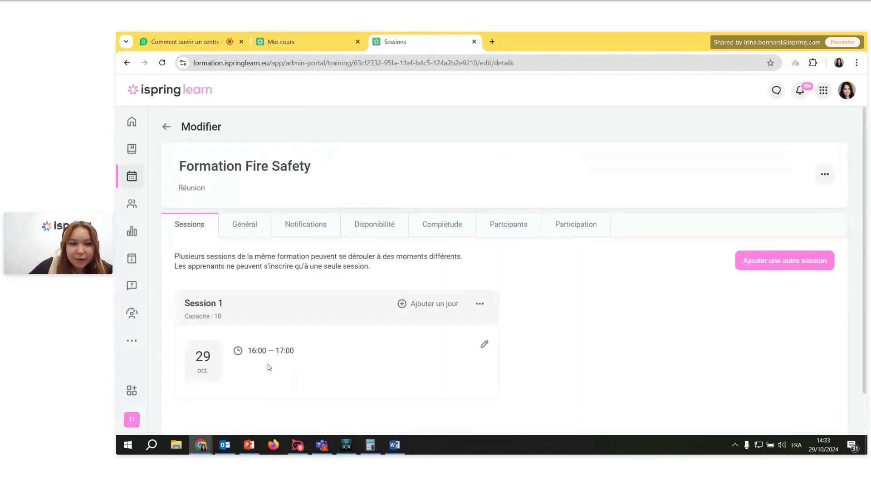
left_click_drag(315, 356, 250, 352)
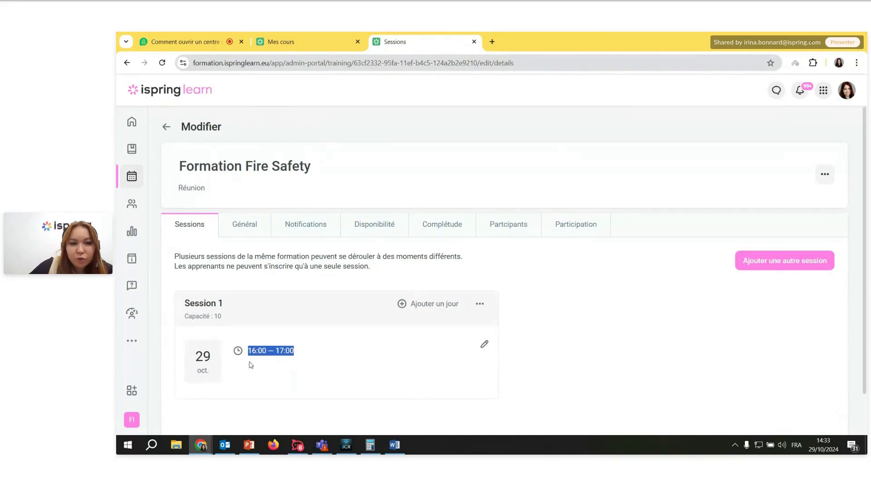
left_click(252, 364)
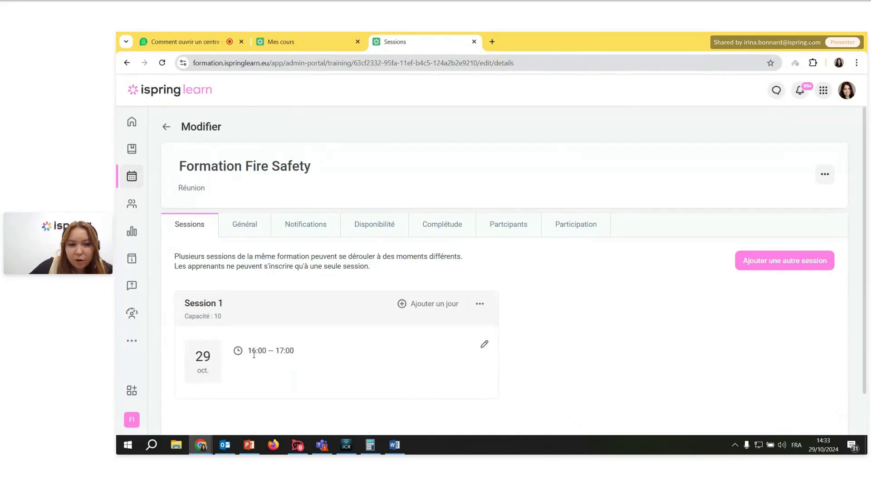
Step: Create a new course in the Cybersécurité project of the learning content and title it "Fire Safety Session"
left_click(134, 150)
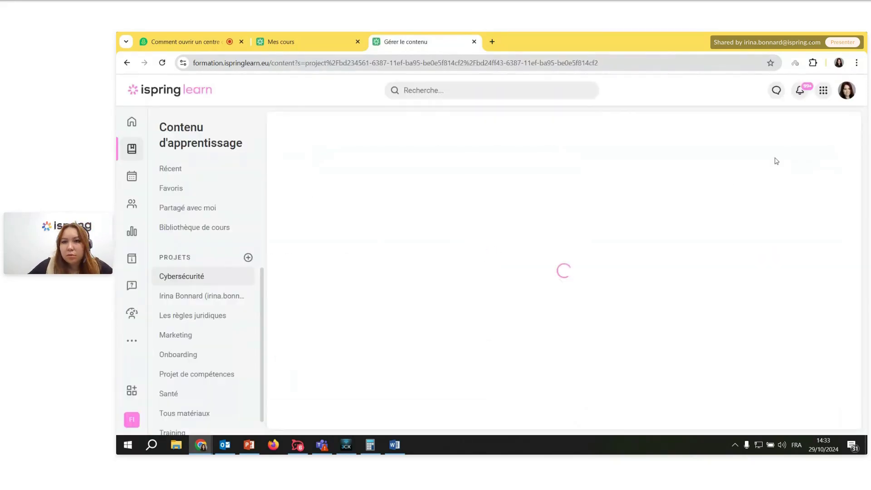
left_click(813, 137)
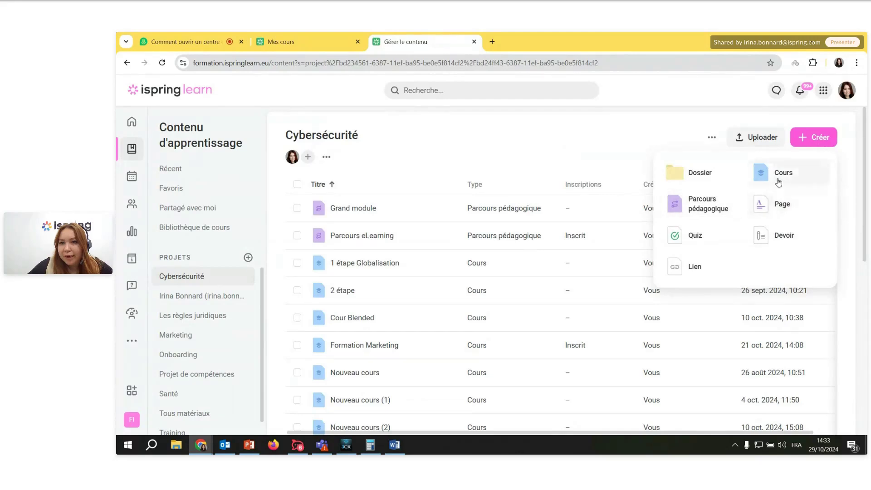
left_click(778, 181)
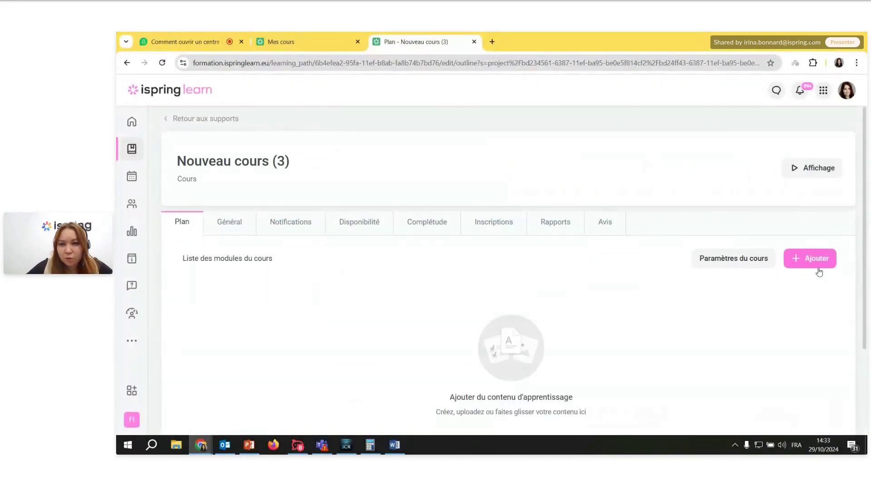
left_click(340, 164)
key("ctrl+a")
key("BackSpace")
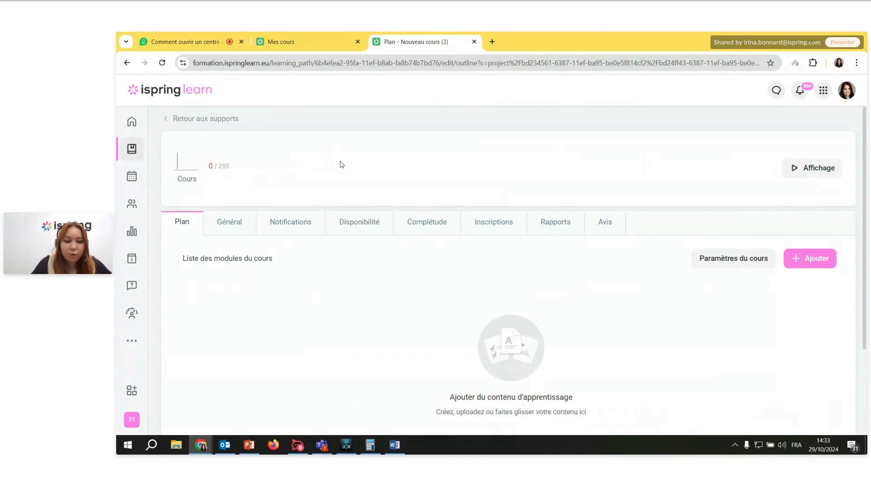
type("Fire")
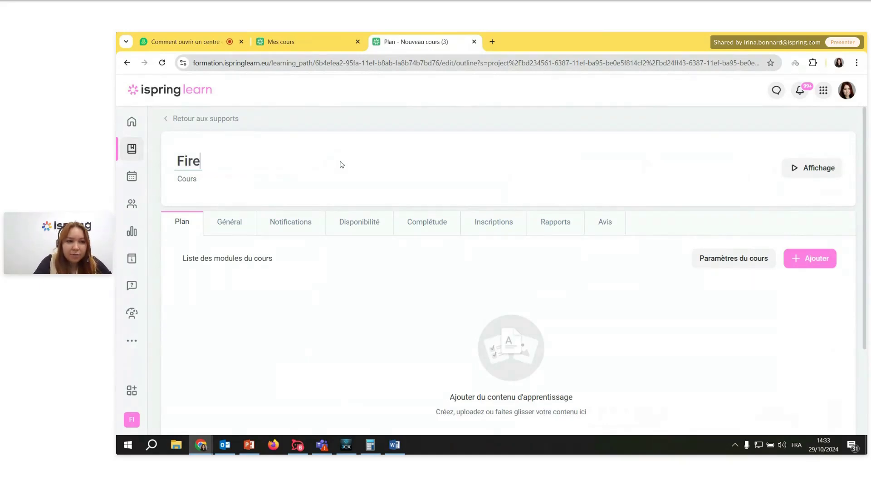
type(" Safety ")
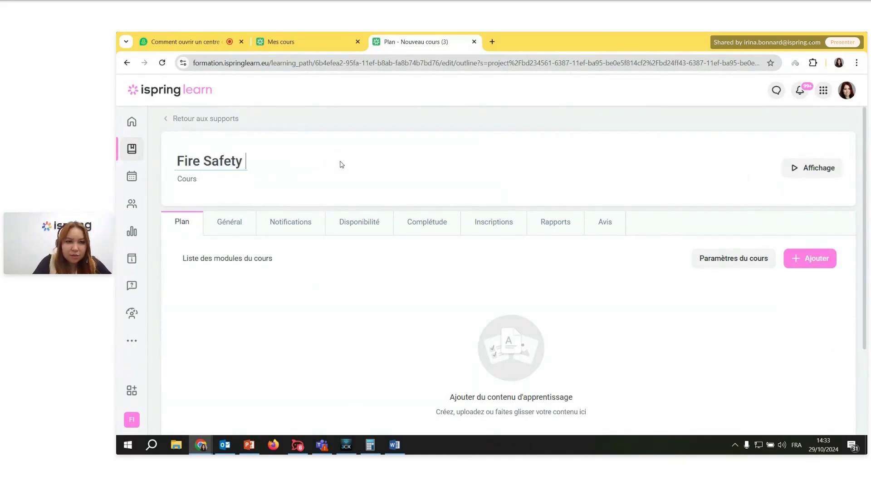
type("Session")
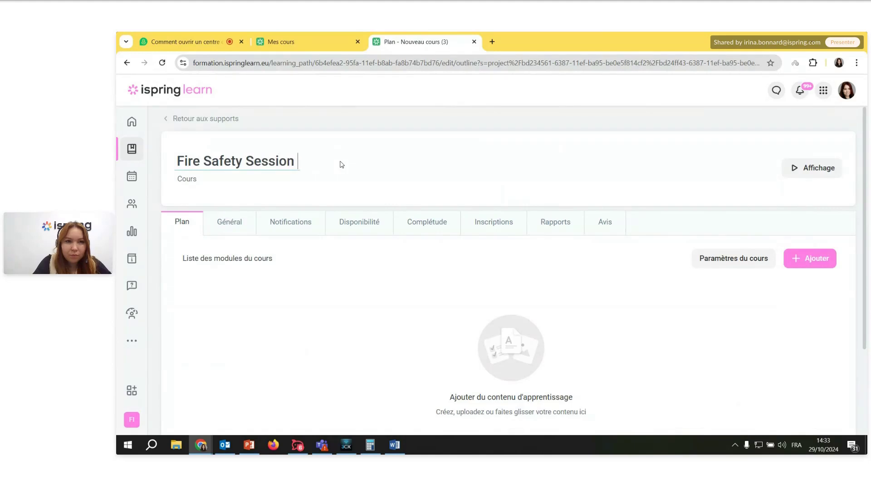
Step: Add the upcoming training "Formation Fire Safety" of 29 October 2024 to the course's module list
left_click(814, 260)
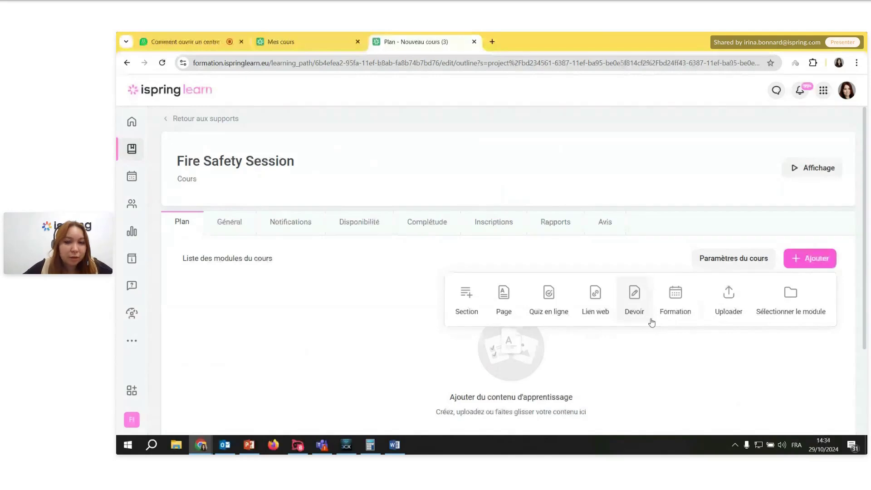
left_click(674, 314)
left_click(397, 242)
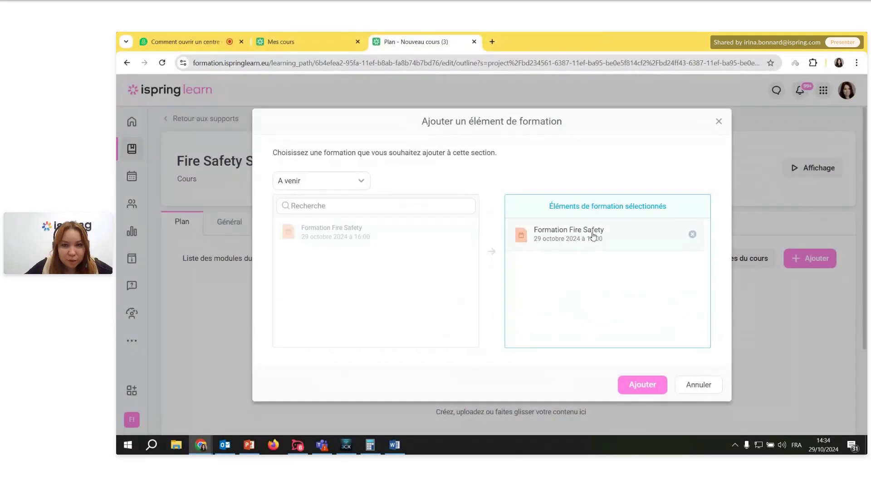
left_click(641, 388)
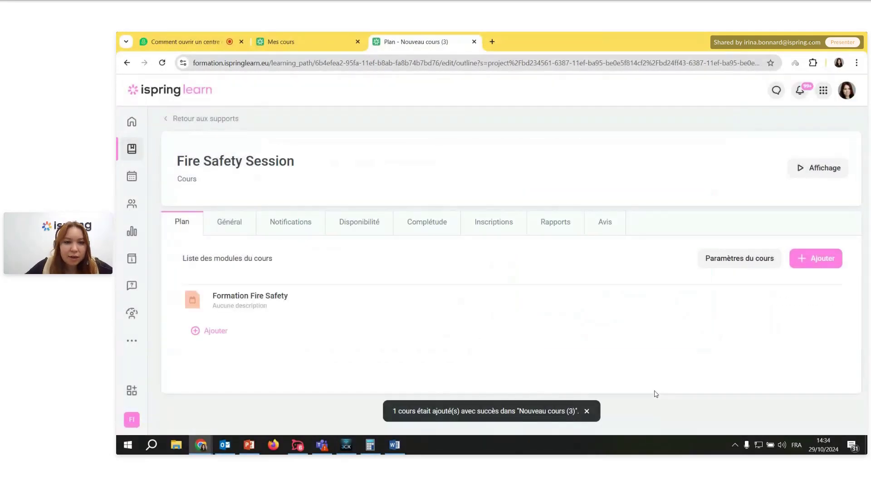
left_click(811, 268)
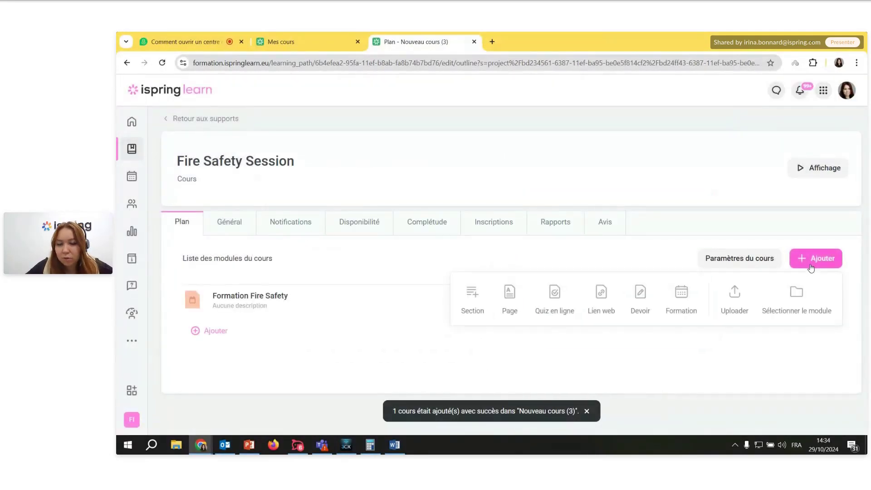
left_click(789, 313)
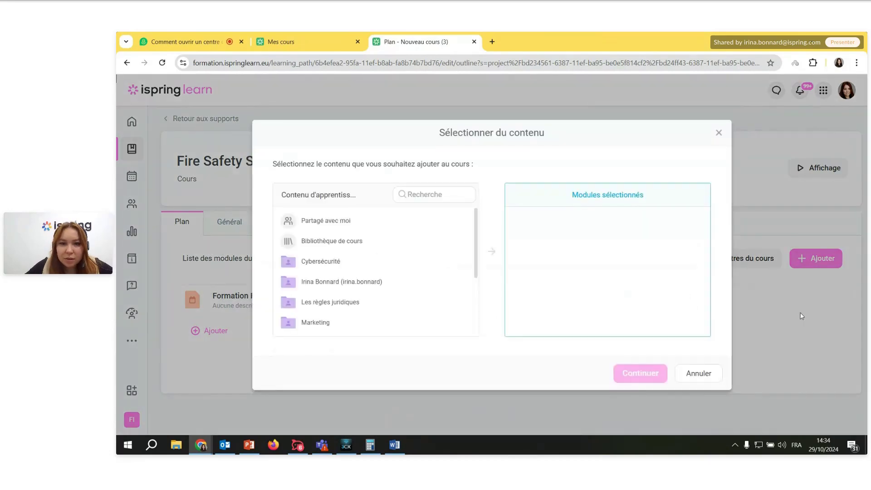
left_click(719, 133)
Step: Find the existing module "Fire Safety Cours" by searching for "fire safety" and add it to the course as a linked copy (Copie liée)
left_click(799, 260)
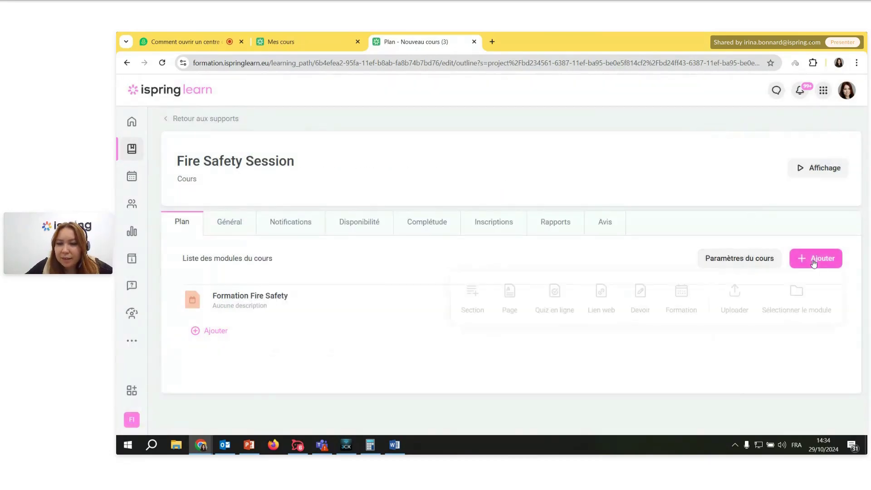
left_click(816, 296)
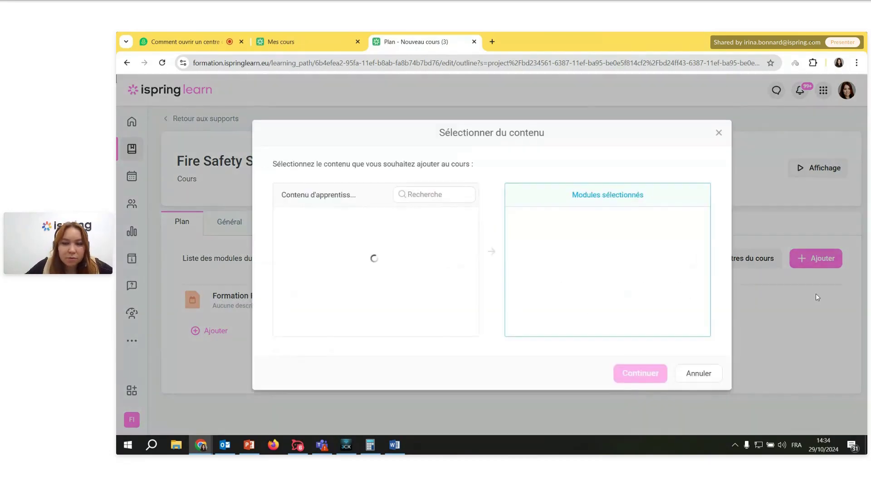
left_click(432, 198)
type("fire")
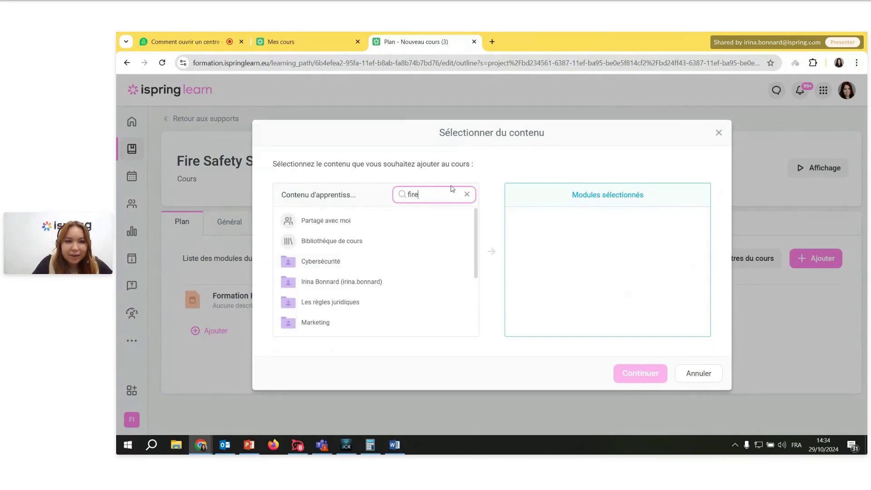
type(" safety")
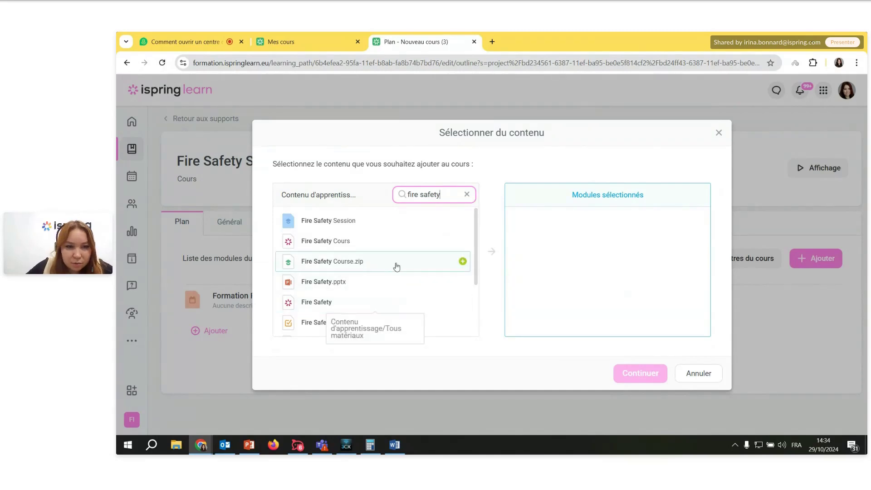
left_click(392, 244)
left_click(638, 381)
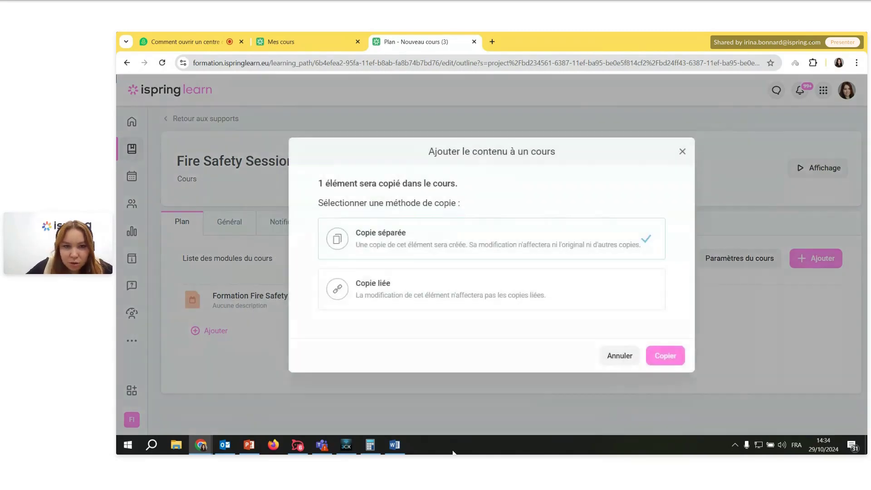
left_click(634, 297)
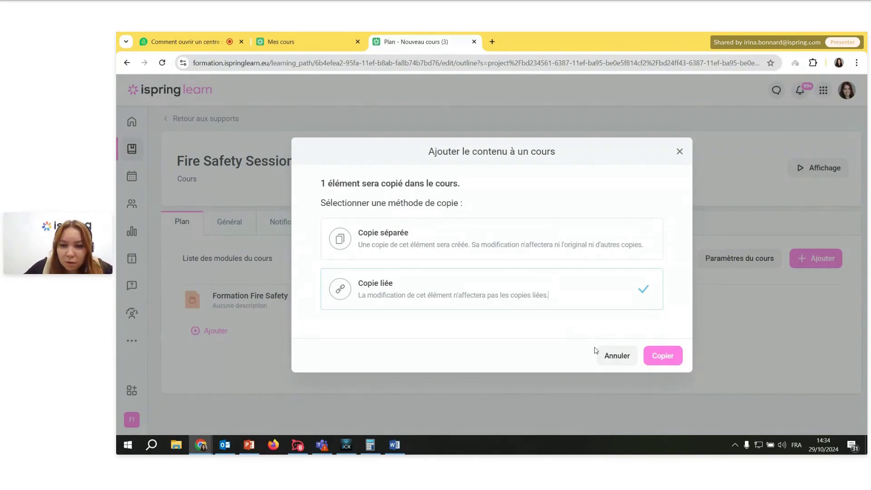
left_click(670, 356)
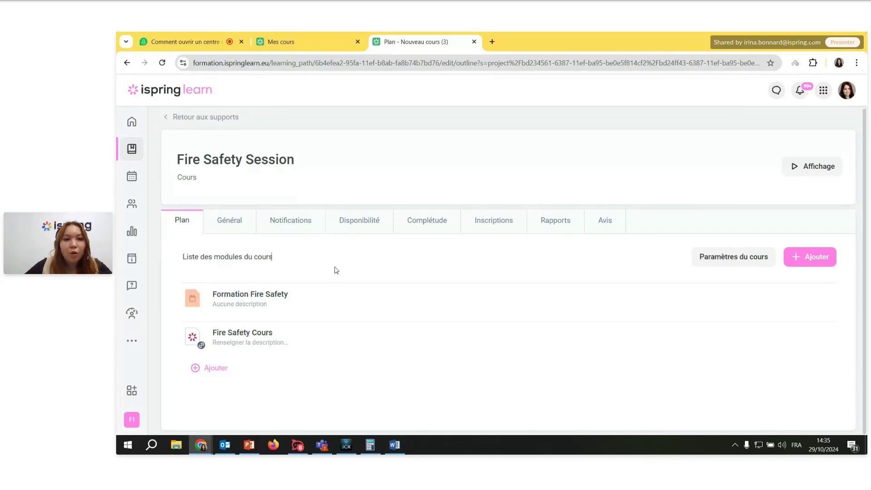
Step: Enable issuing a certificate on course completion and preview the "Course for Call Center Agents.pdf" template
left_click(447, 224)
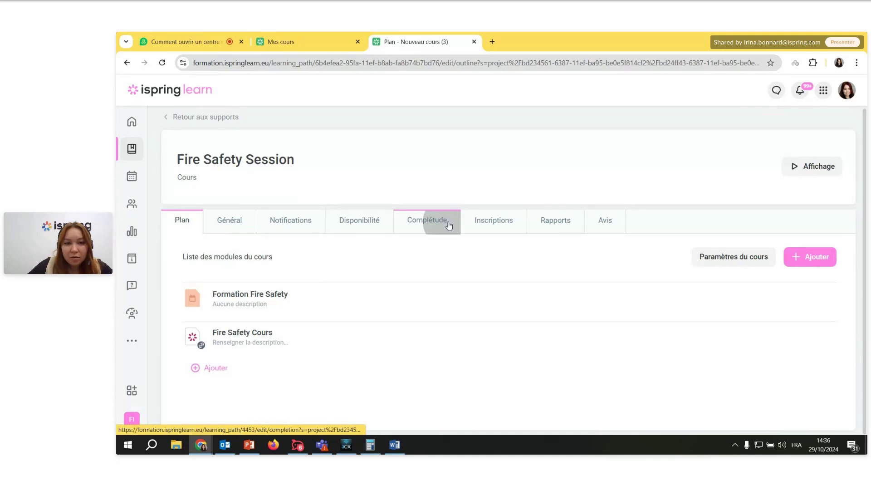
scroll(521, 295, "down", 3)
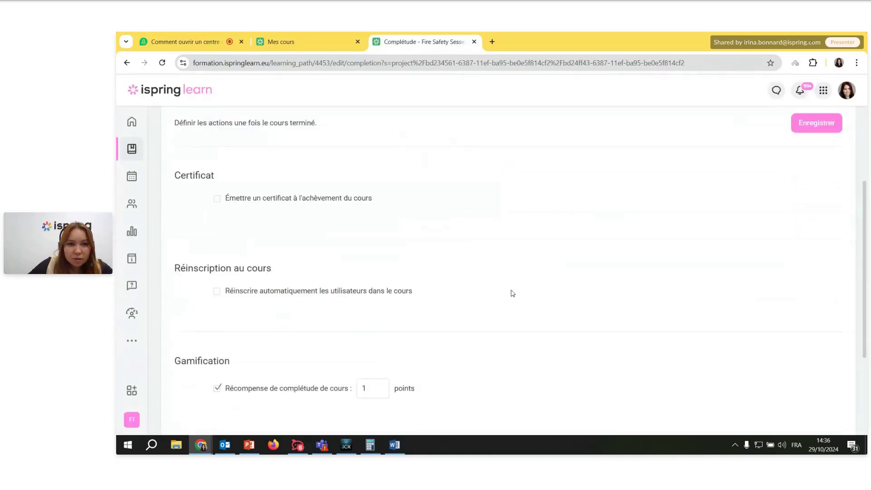
scroll(308, 291, "up", 2)
left_click(308, 291)
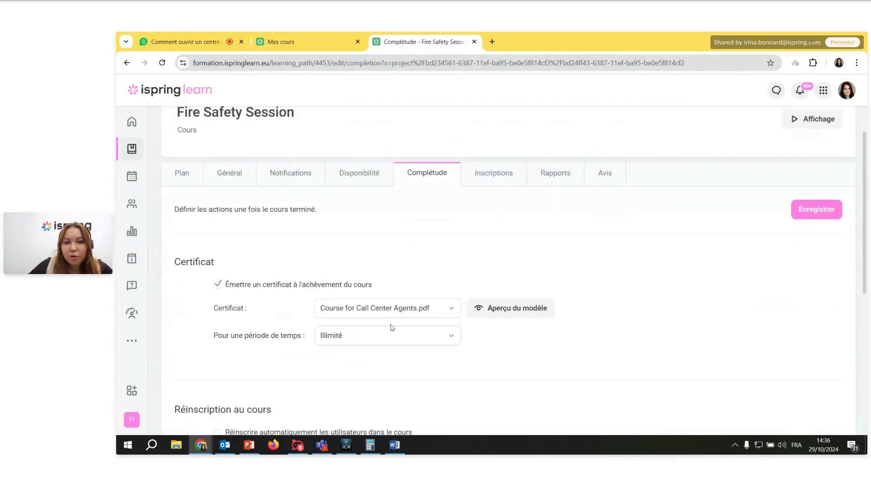
left_click(506, 312)
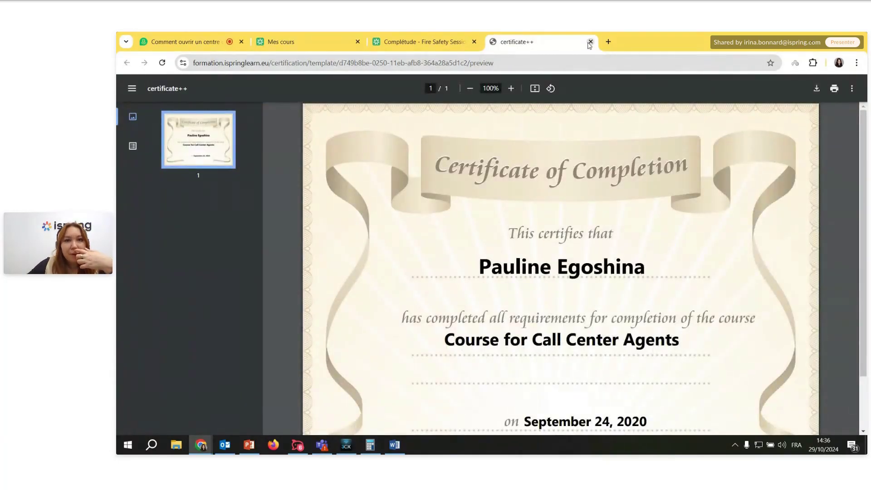
left_click(590, 42)
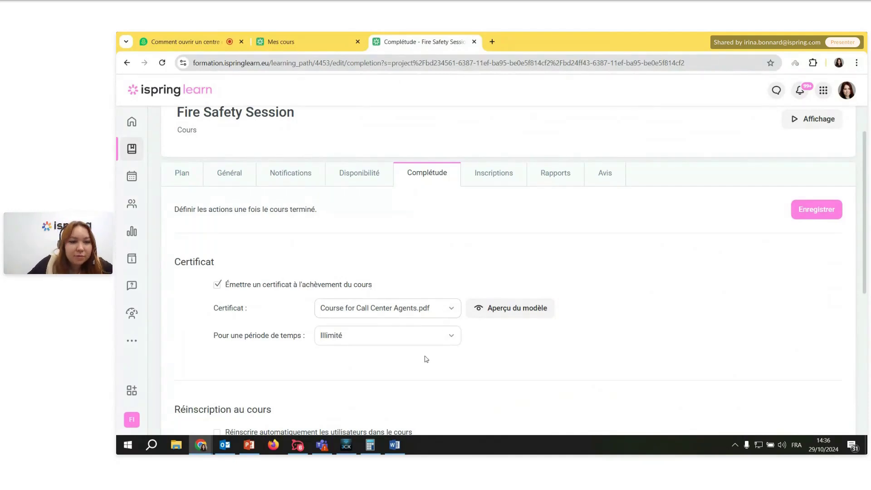
Step: Try the limited validity option for the certificate, set it back to Illimité and save the completion settings
left_click(403, 337)
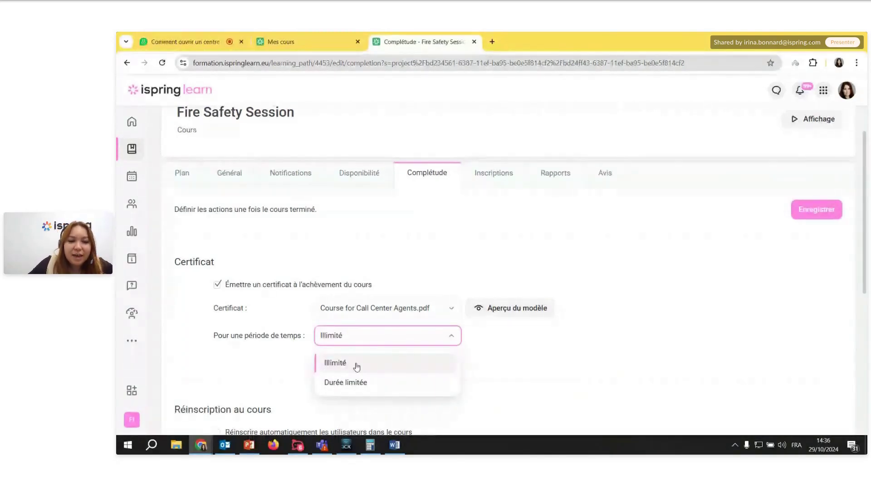
left_click(360, 382)
left_click(415, 337)
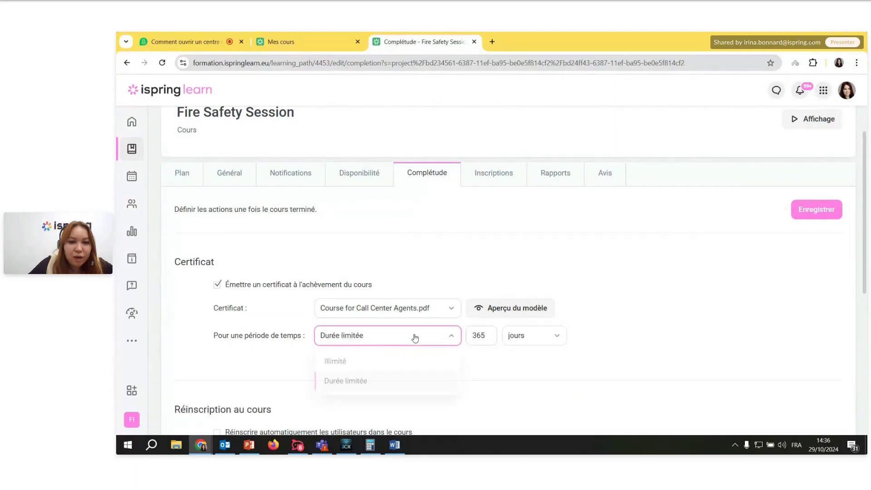
left_click(414, 362)
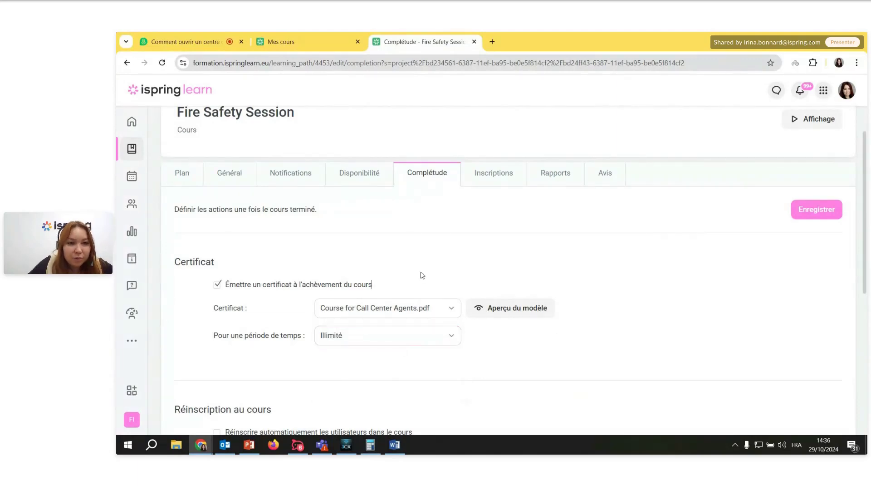
left_click(822, 217)
scroll(774, 243, "up", 1)
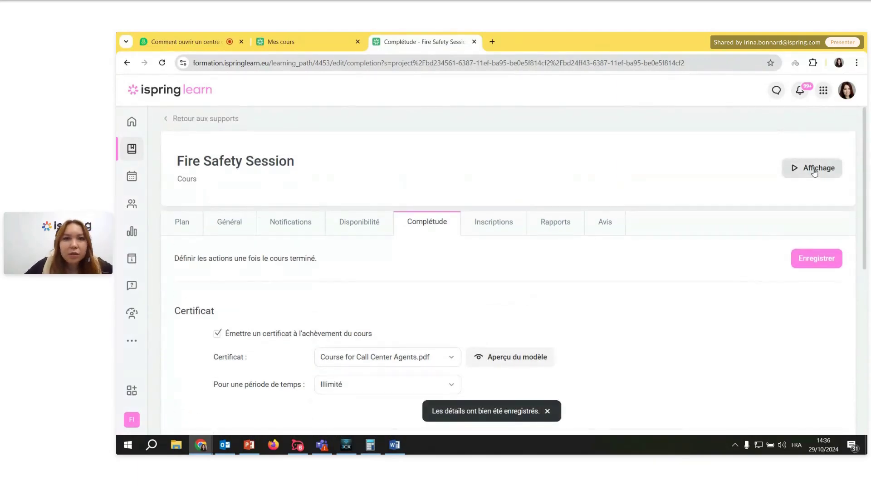
Step: Preview the course as a learner, open its Formation Fire Safety entry, and return to the Demio webinar room
left_click(814, 170)
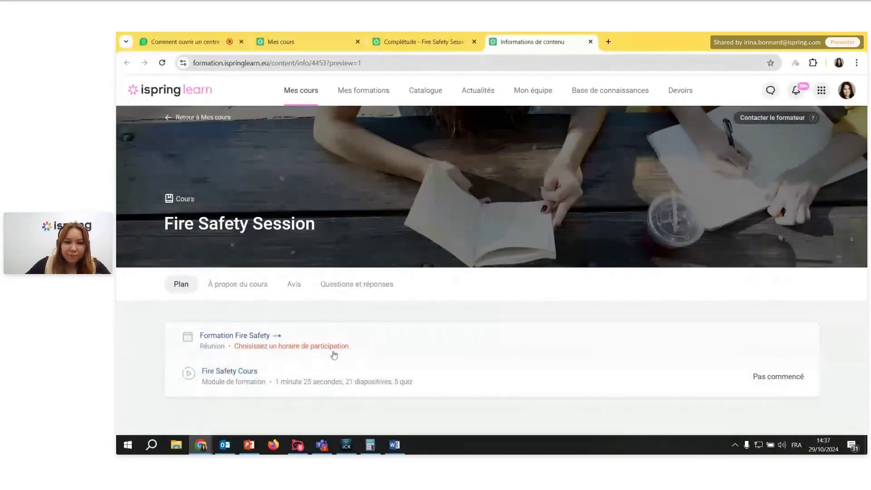
left_click(381, 342)
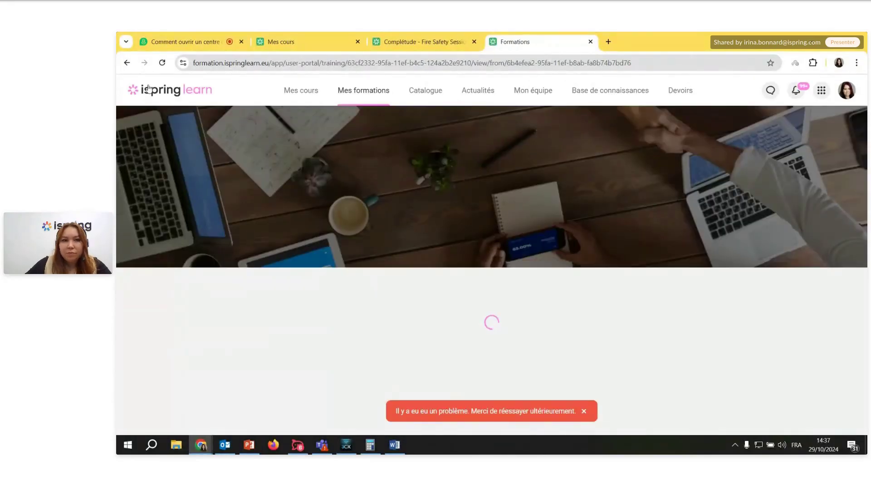
key("alt+Left")
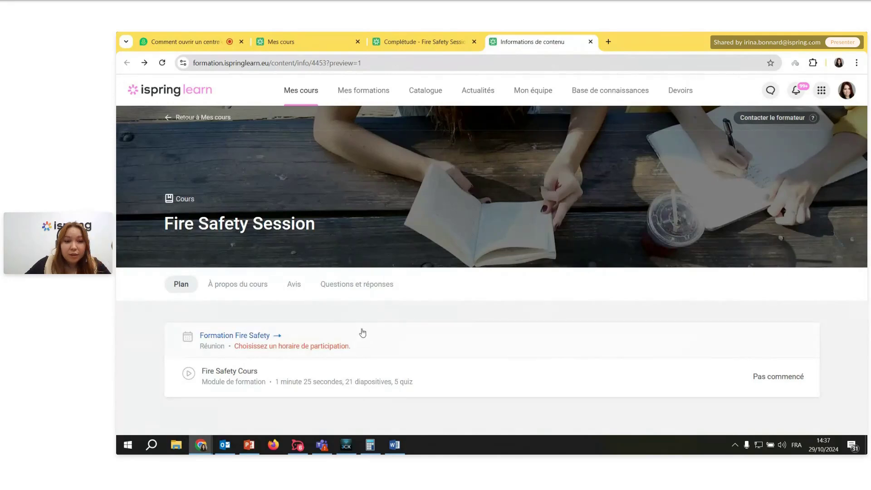
left_click(198, 45)
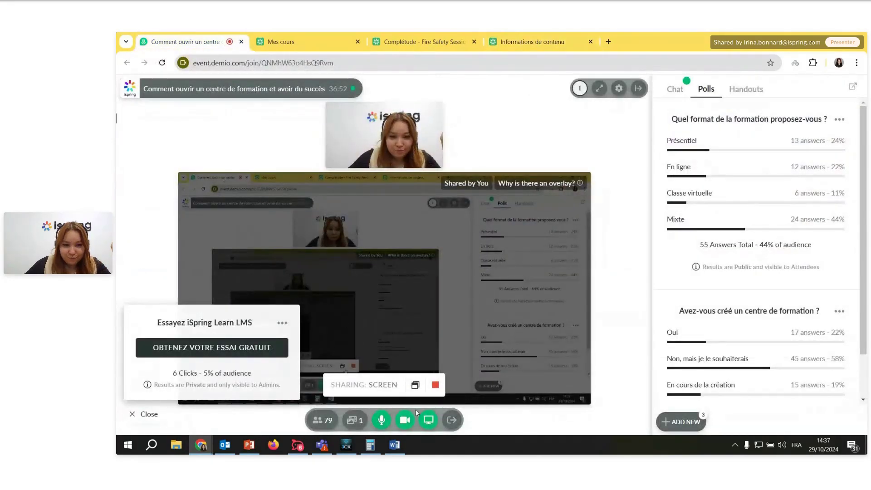